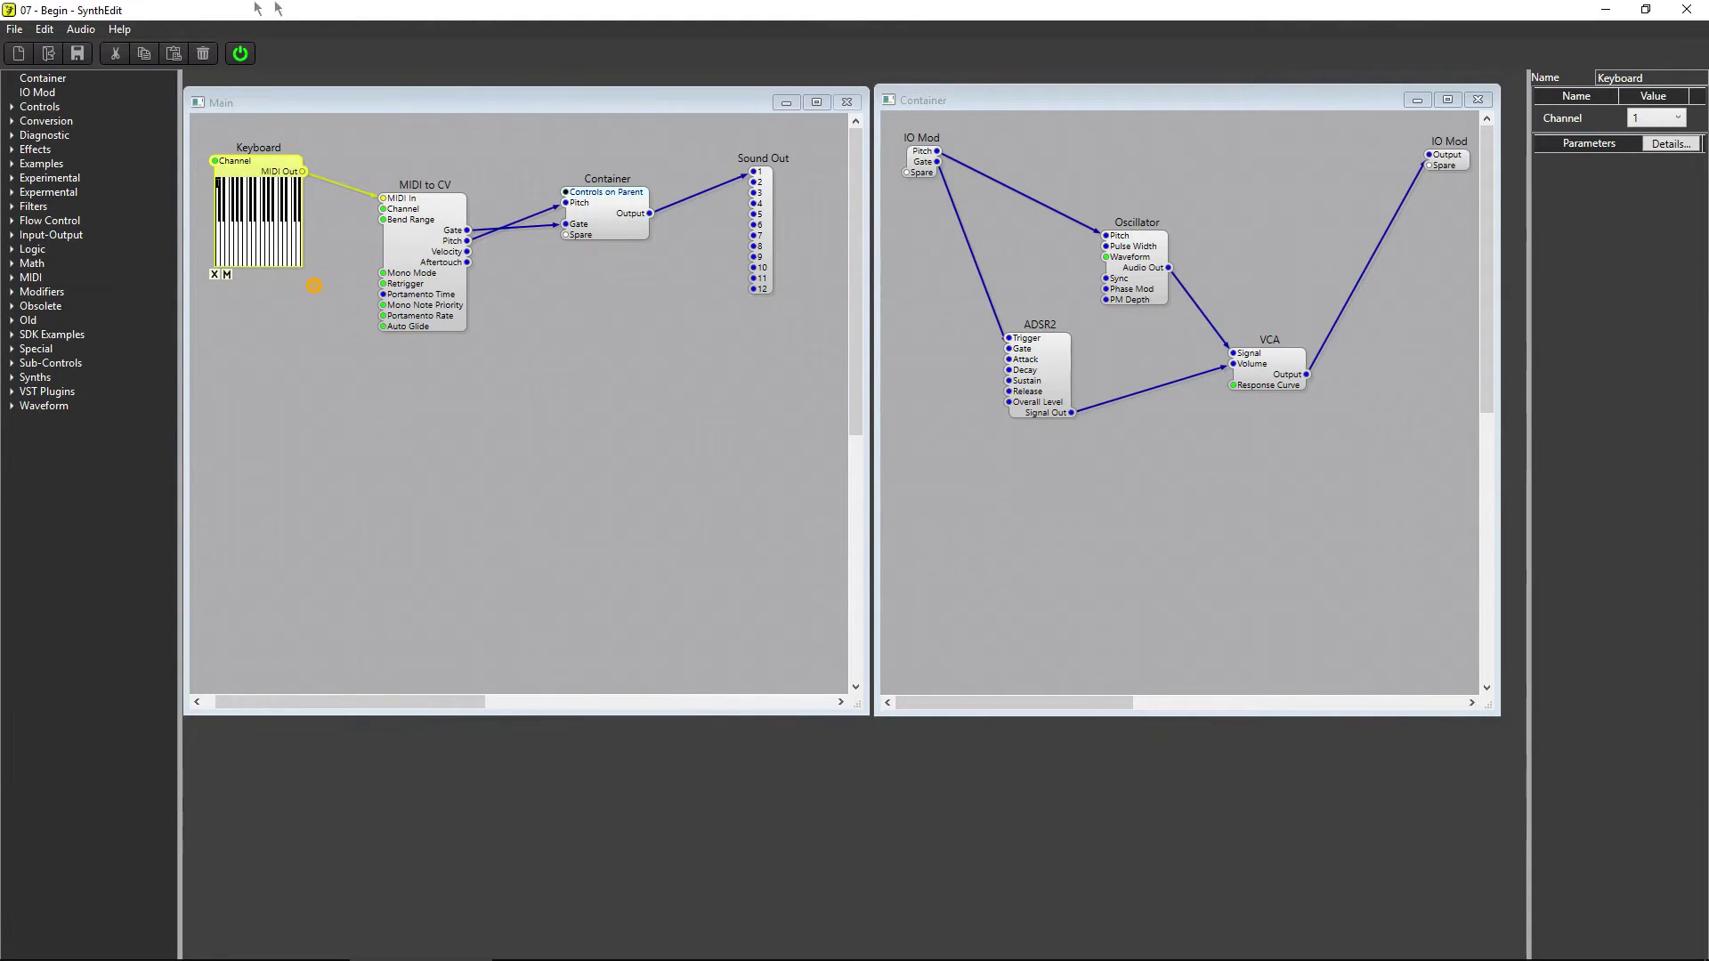
# Expand the Controls category in the module tree to list the control modules
pyautogui.click(13, 107)
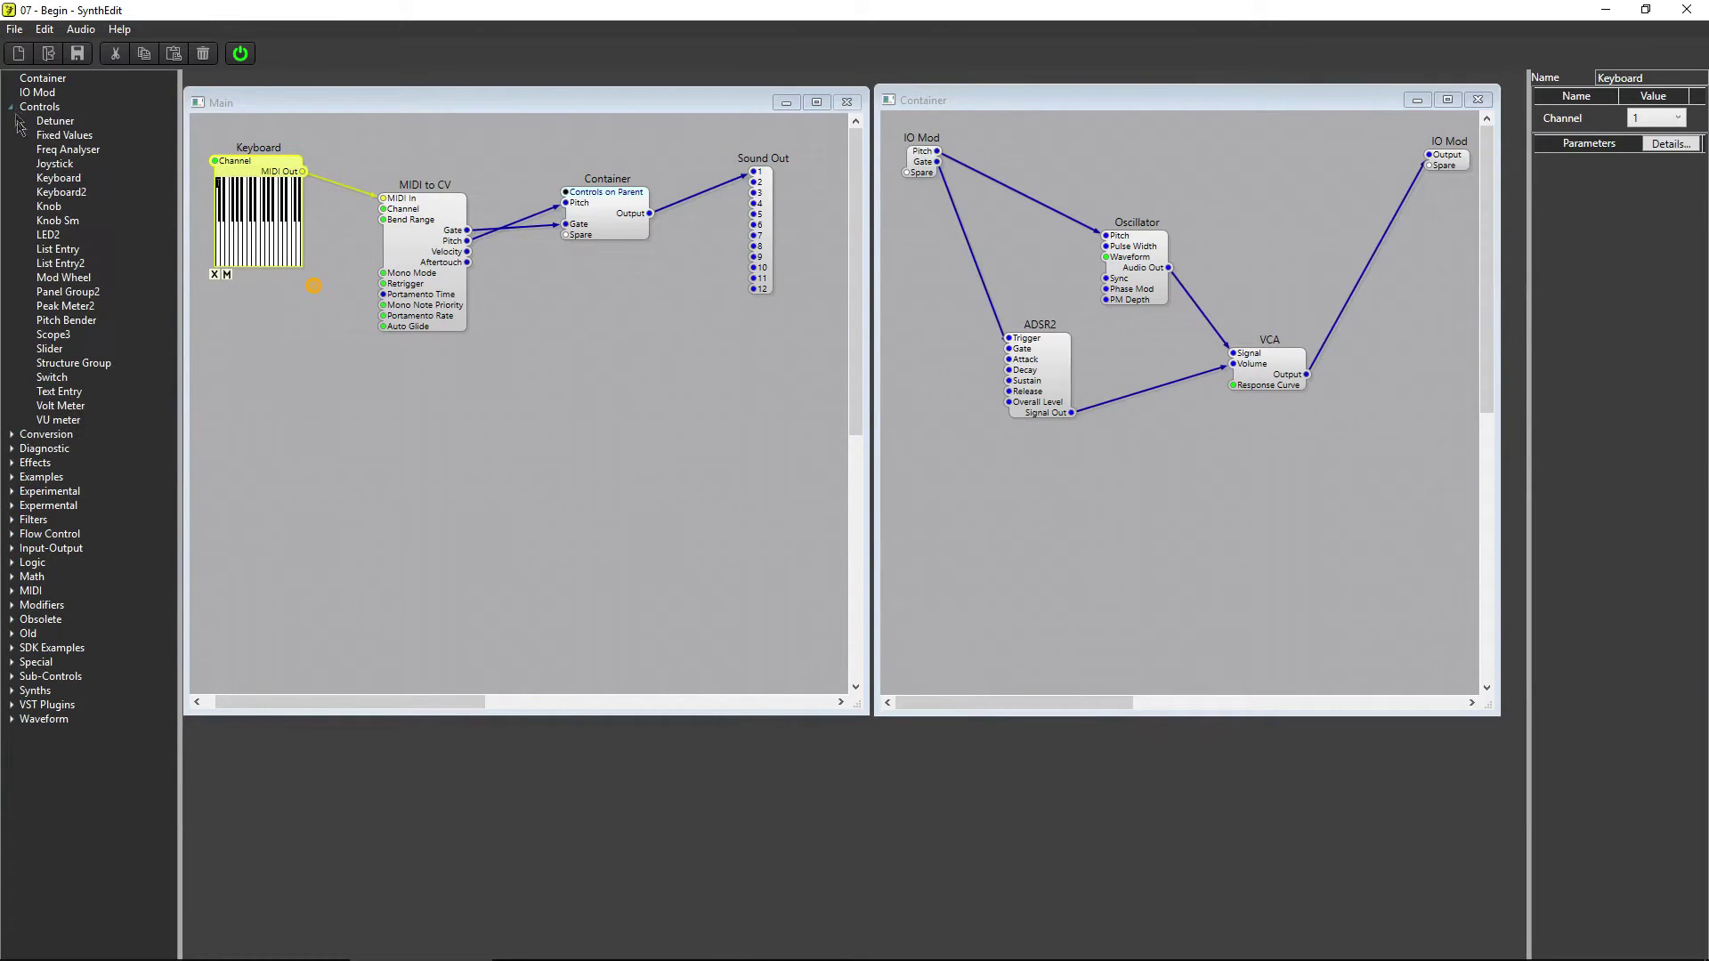
# Add a Slider to the Container and paste three copies of it
pyautogui.moveTo(49, 348); pyautogui.dragTo(979, 505)
pyautogui.rightClick(981, 509)
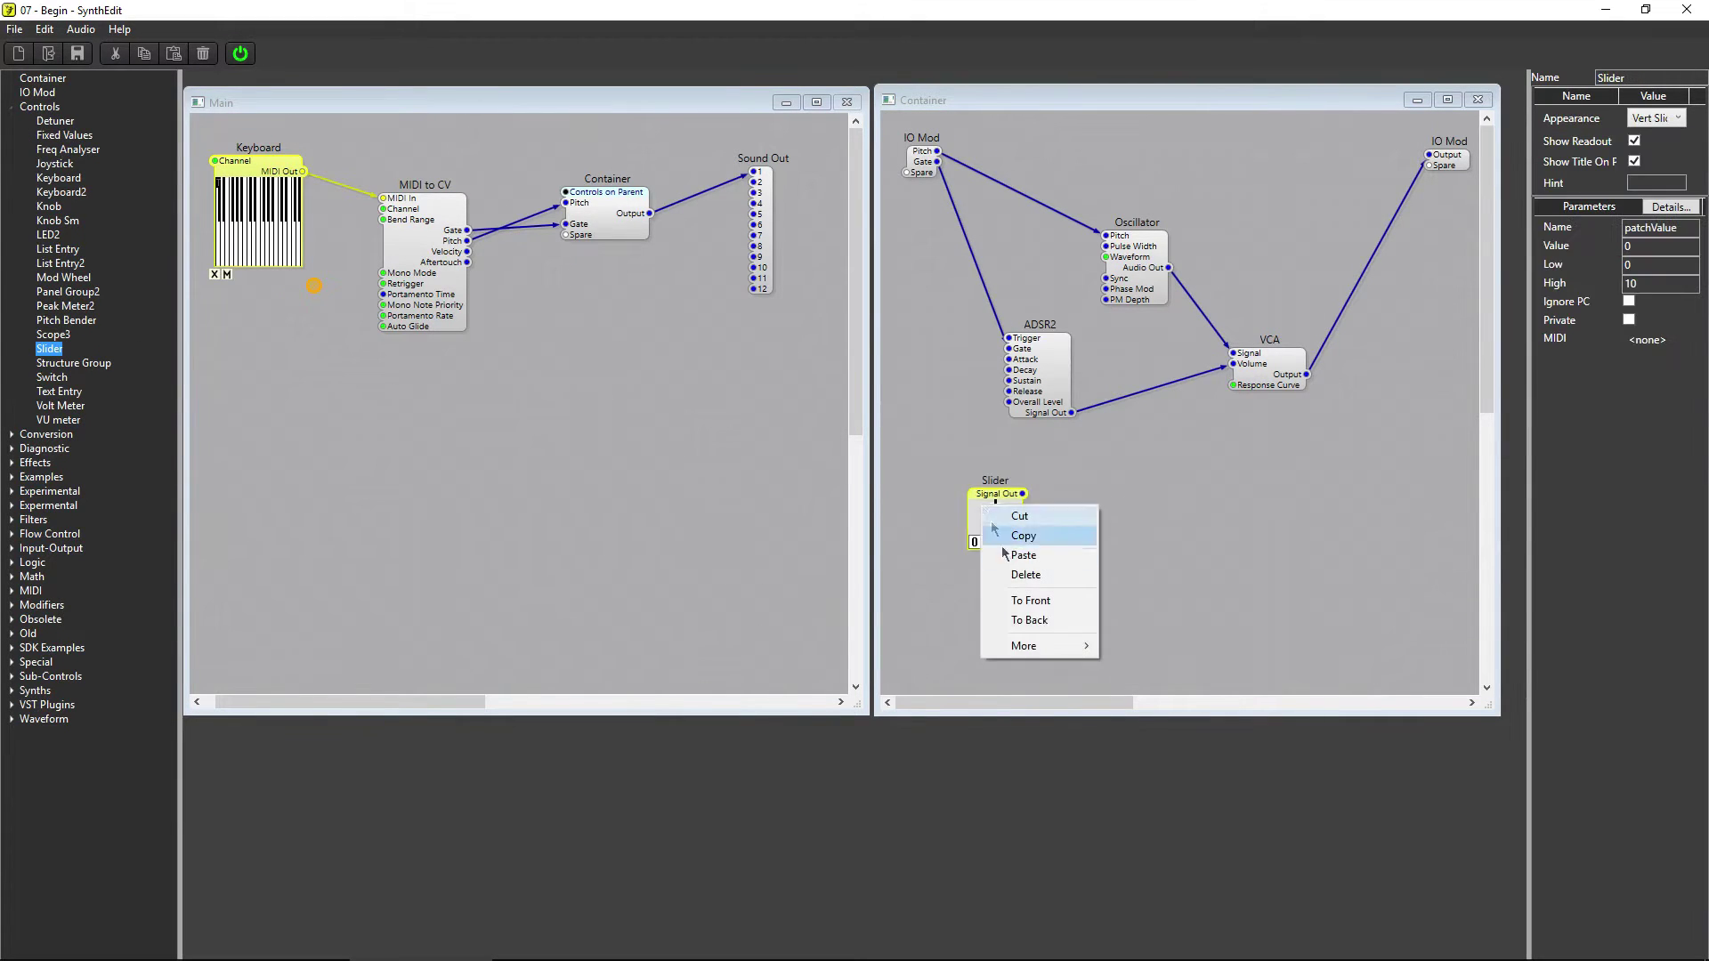
pyautogui.press('Escape')
pyautogui.rightClick(1084, 507)
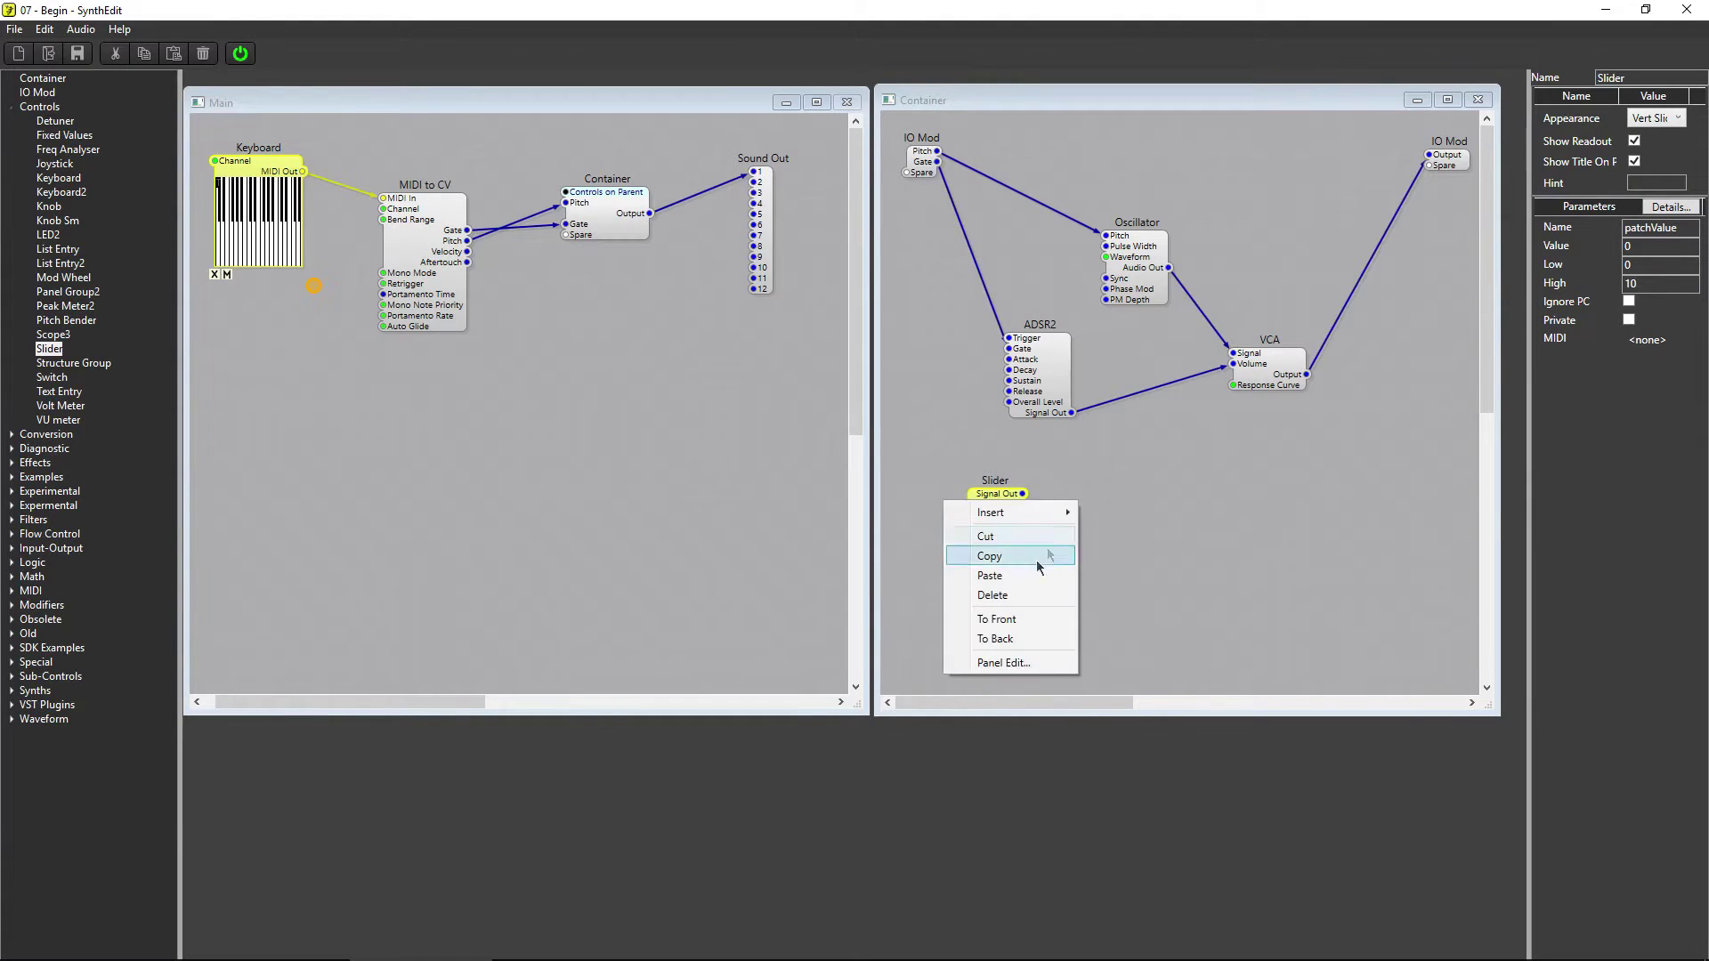
pyautogui.click(988, 572)
pyautogui.rightClick(1186, 509)
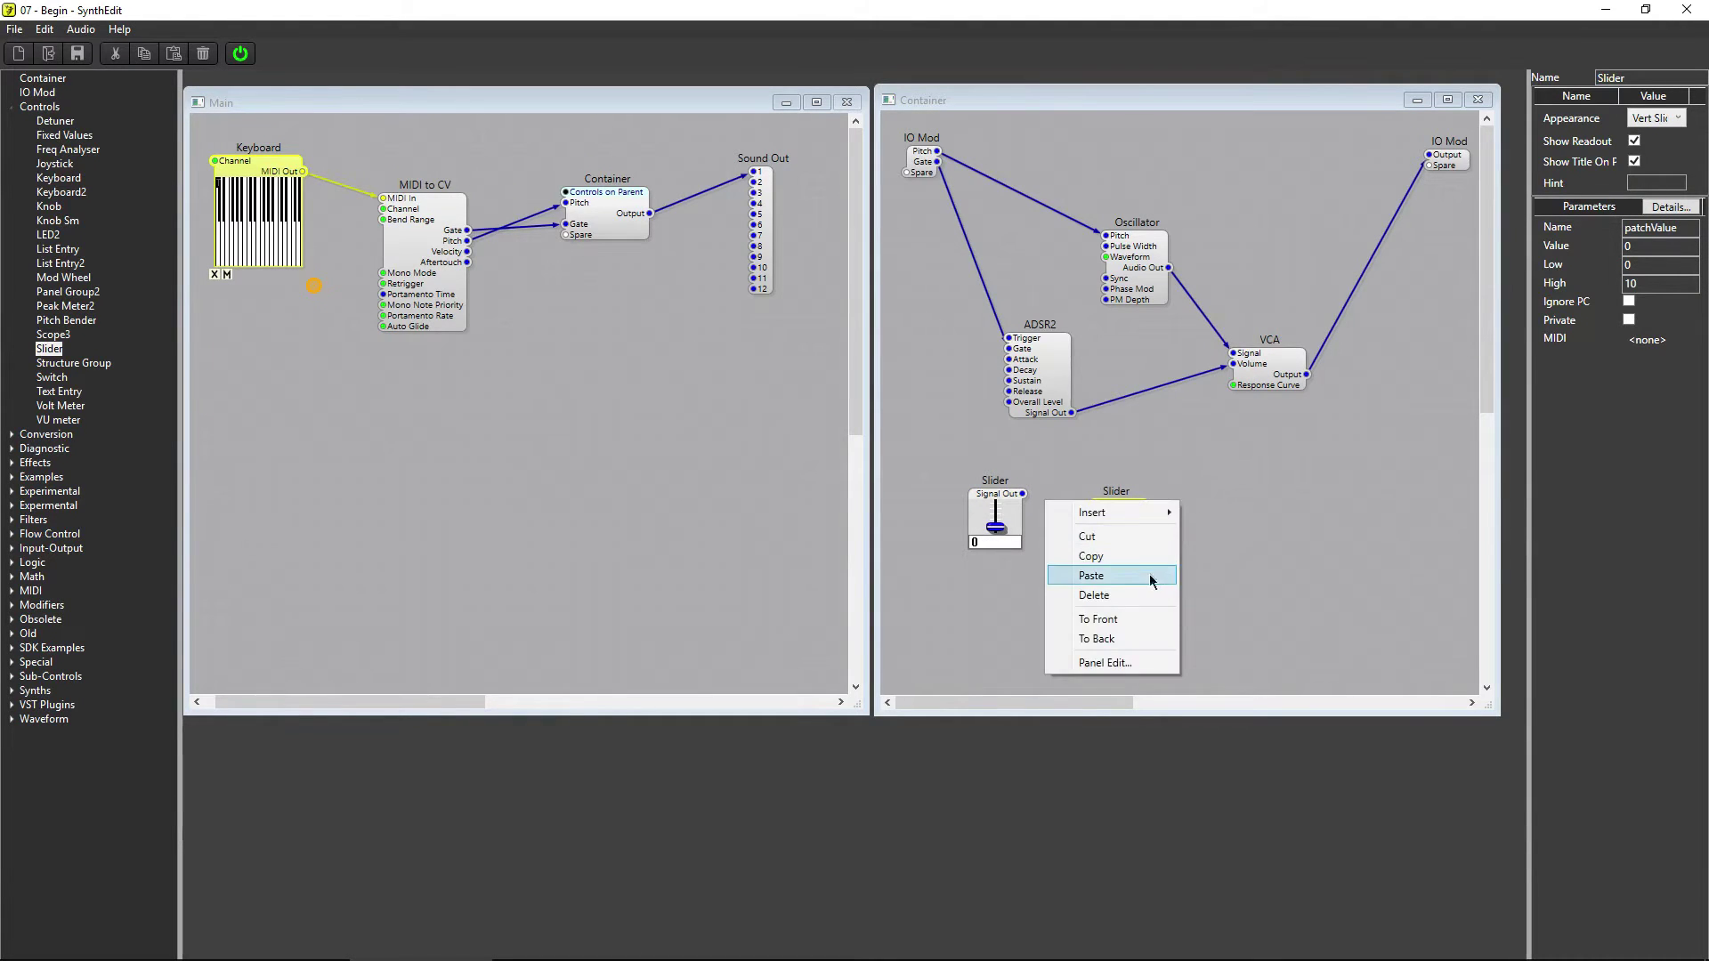
pyautogui.click(1162, 574)
pyautogui.rightClick(1244, 516)
pyautogui.press('Escape')
pyautogui.rightClick(1172, 504)
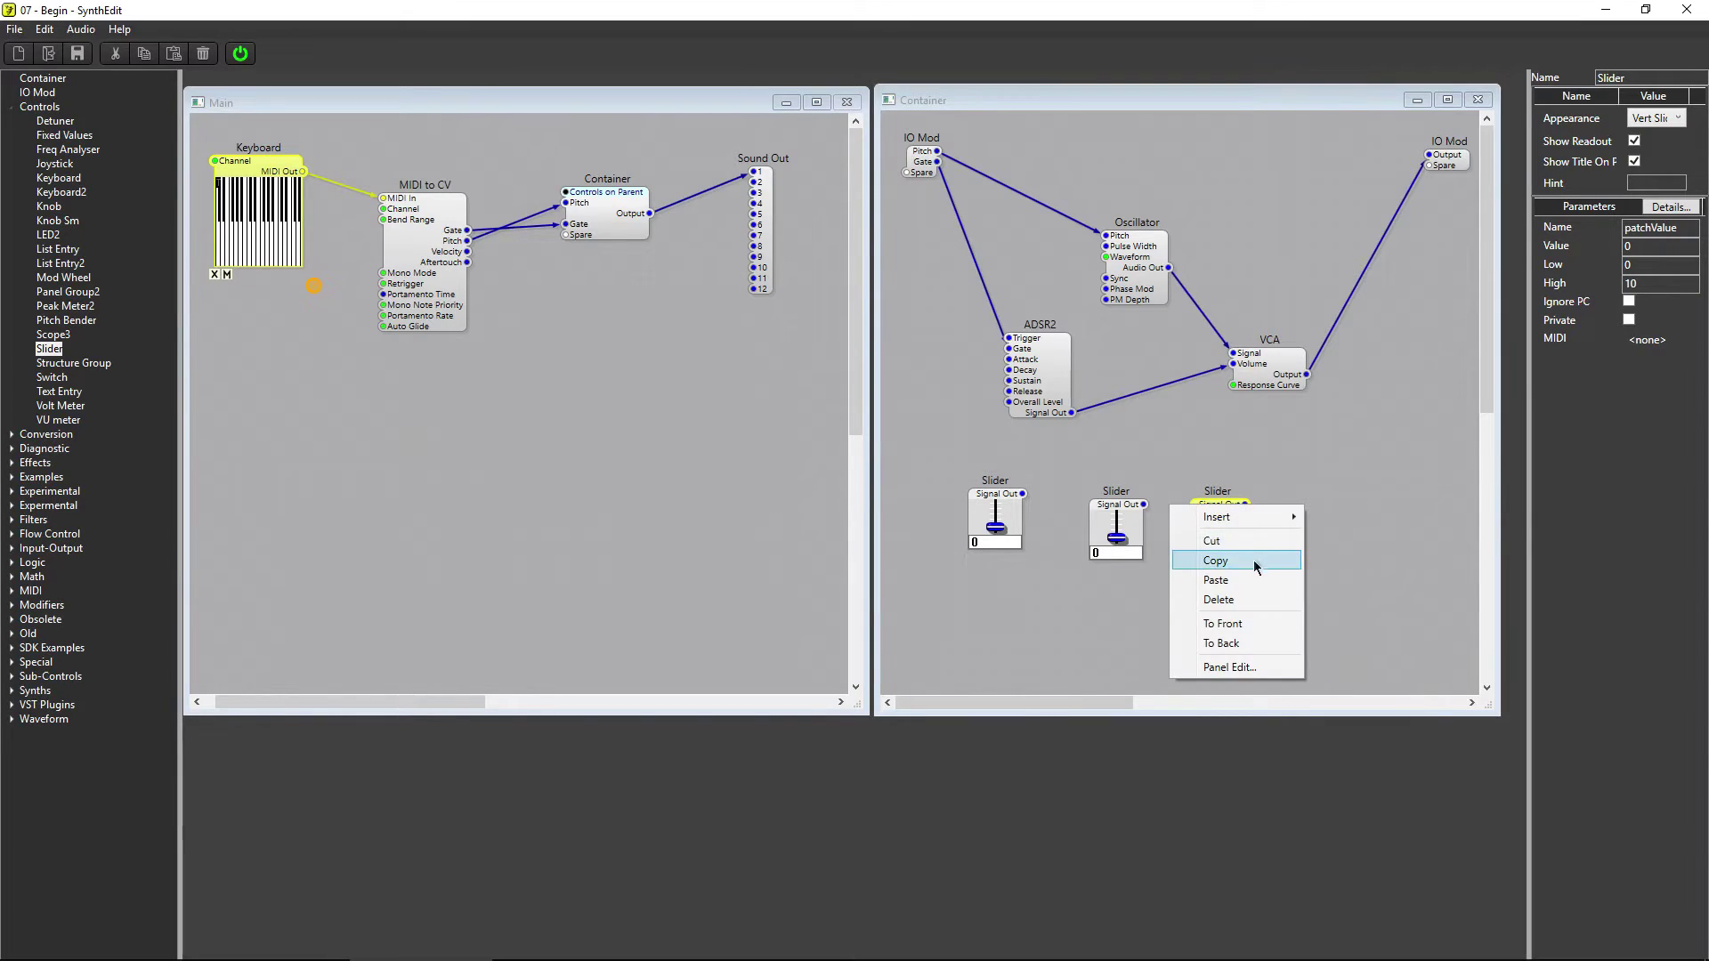
pyautogui.click(1197, 571)
# Line up the four sliders side by side in a row
pyautogui.moveTo(1111, 507); pyautogui.dragTo(1072, 503)
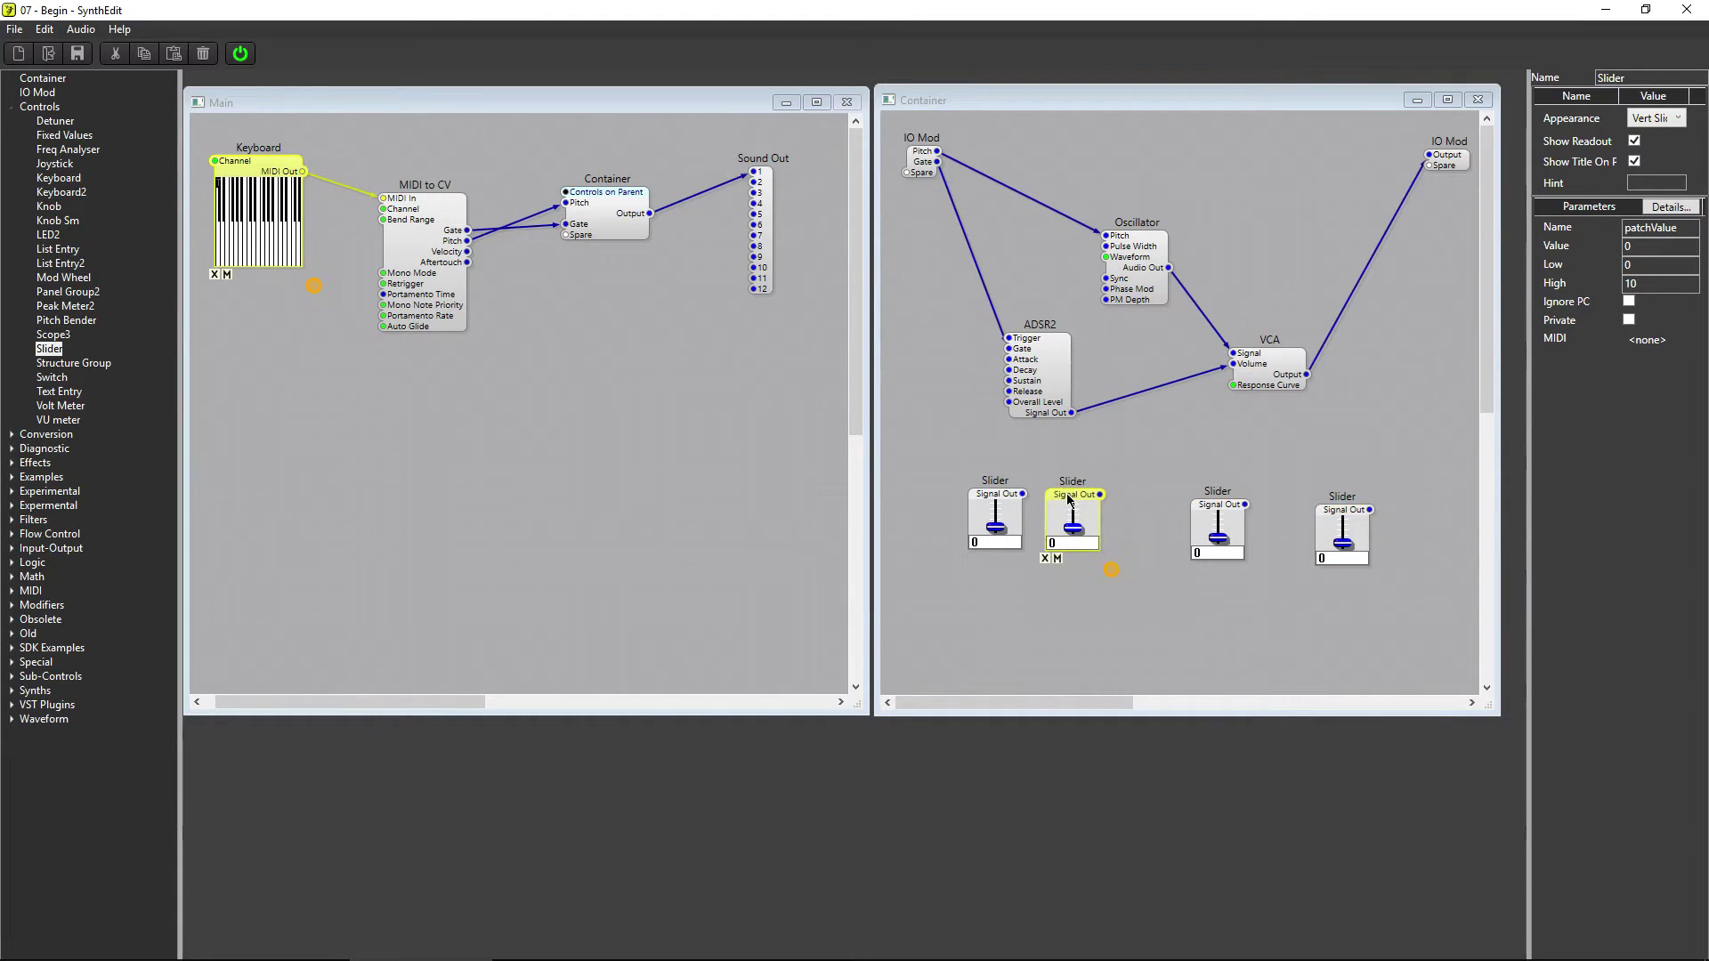
pyautogui.moveTo(1199, 511); pyautogui.dragTo(1143, 502)
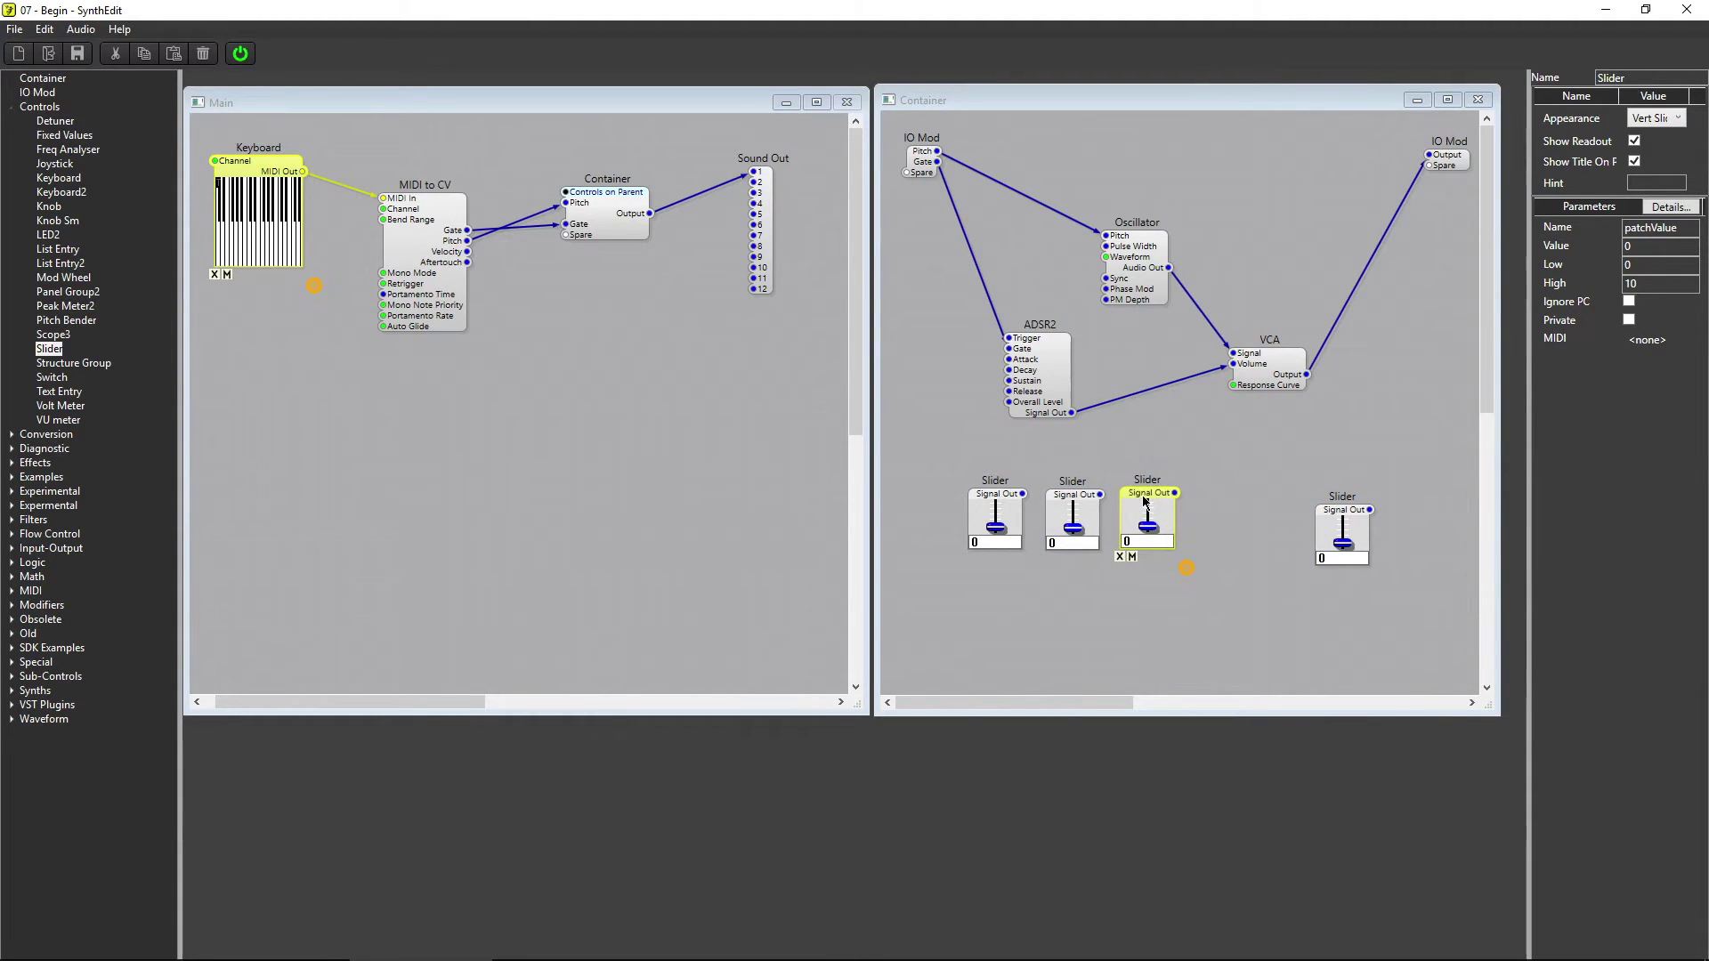
pyautogui.moveTo(1334, 515); pyautogui.dragTo(1213, 497)
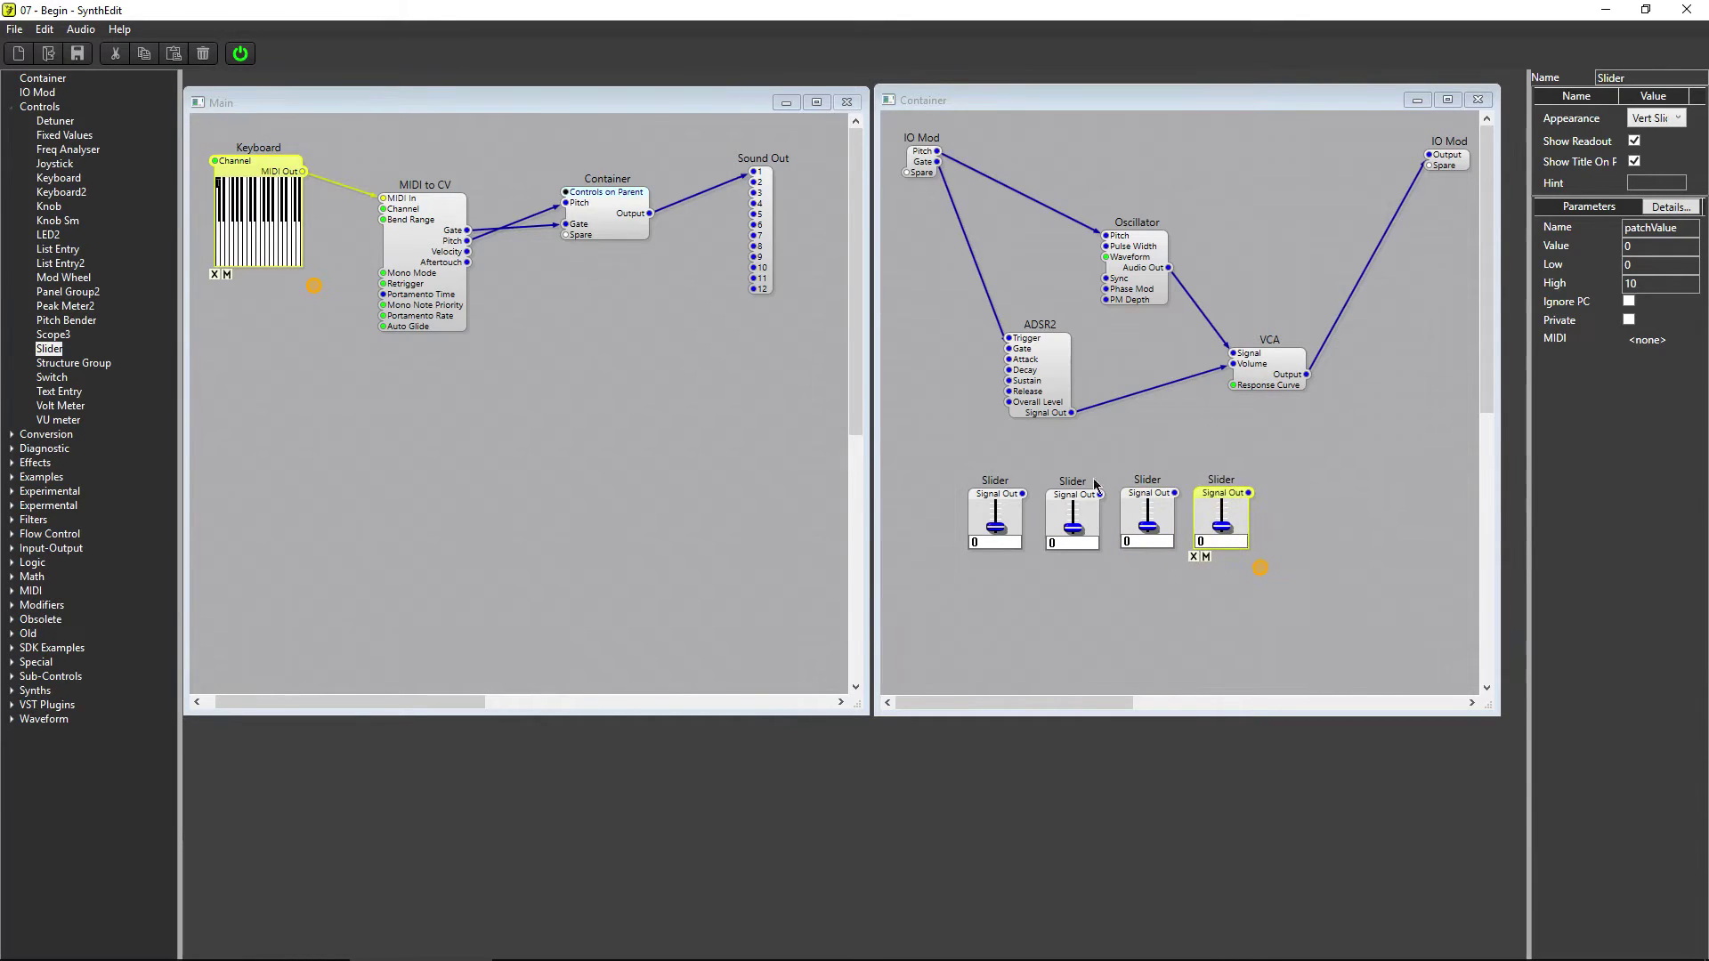
# Wire the four sliders to ADSR2's Attack, Decay, Sustain and Release inputs
pyautogui.moveTo(1021, 494); pyautogui.dragTo(1008, 360)
pyautogui.moveTo(1100, 495); pyautogui.dragTo(1009, 370)
pyautogui.moveTo(1175, 493); pyautogui.dragTo(1010, 381)
pyautogui.moveTo(1247, 493); pyautogui.dragTo(1009, 392)
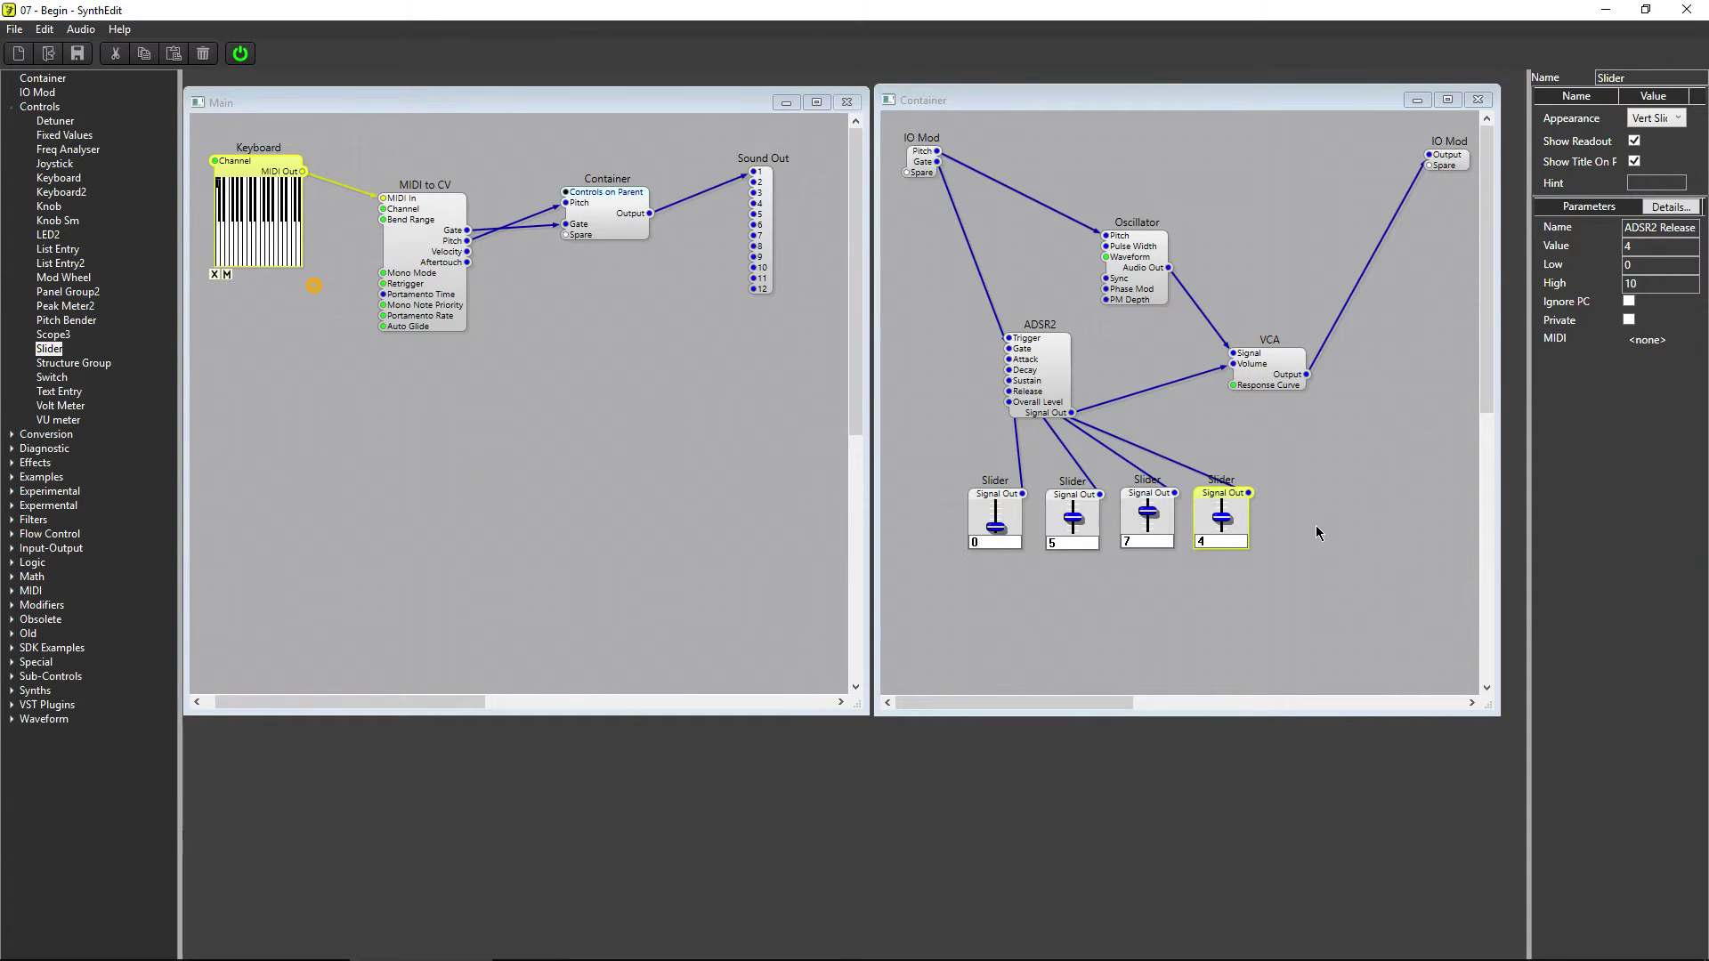
# Name the first slider Attack and the second slider Decay
pyautogui.click(991, 501)
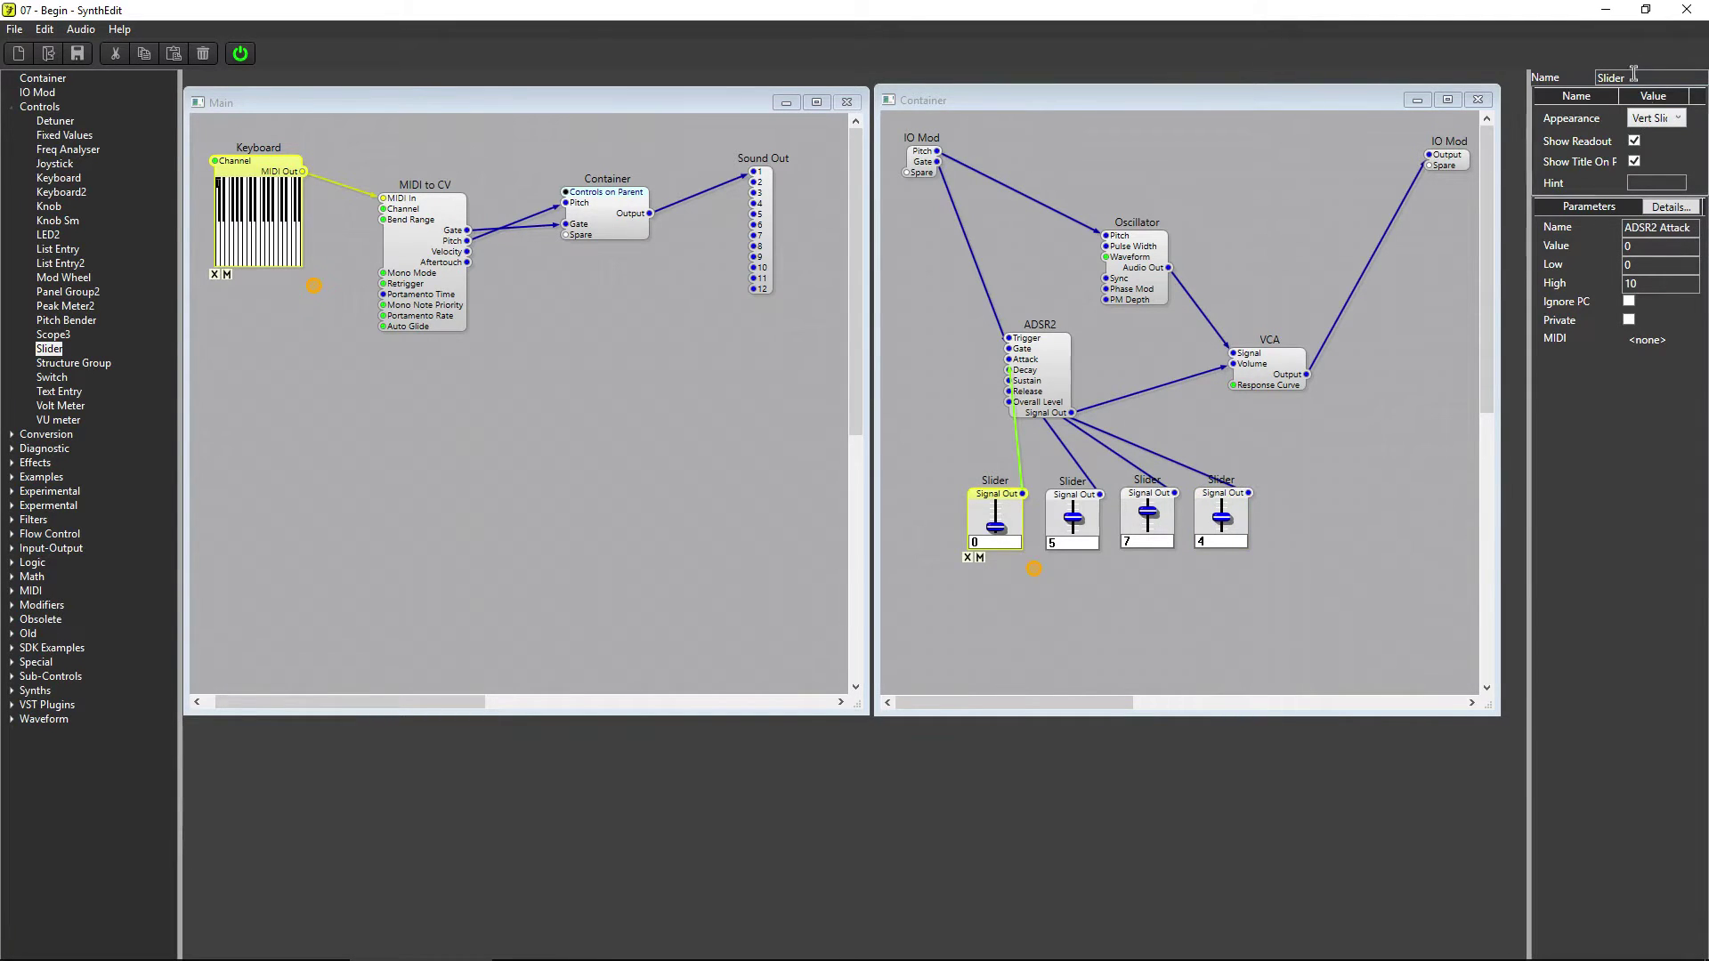
pyautogui.write('Attack')
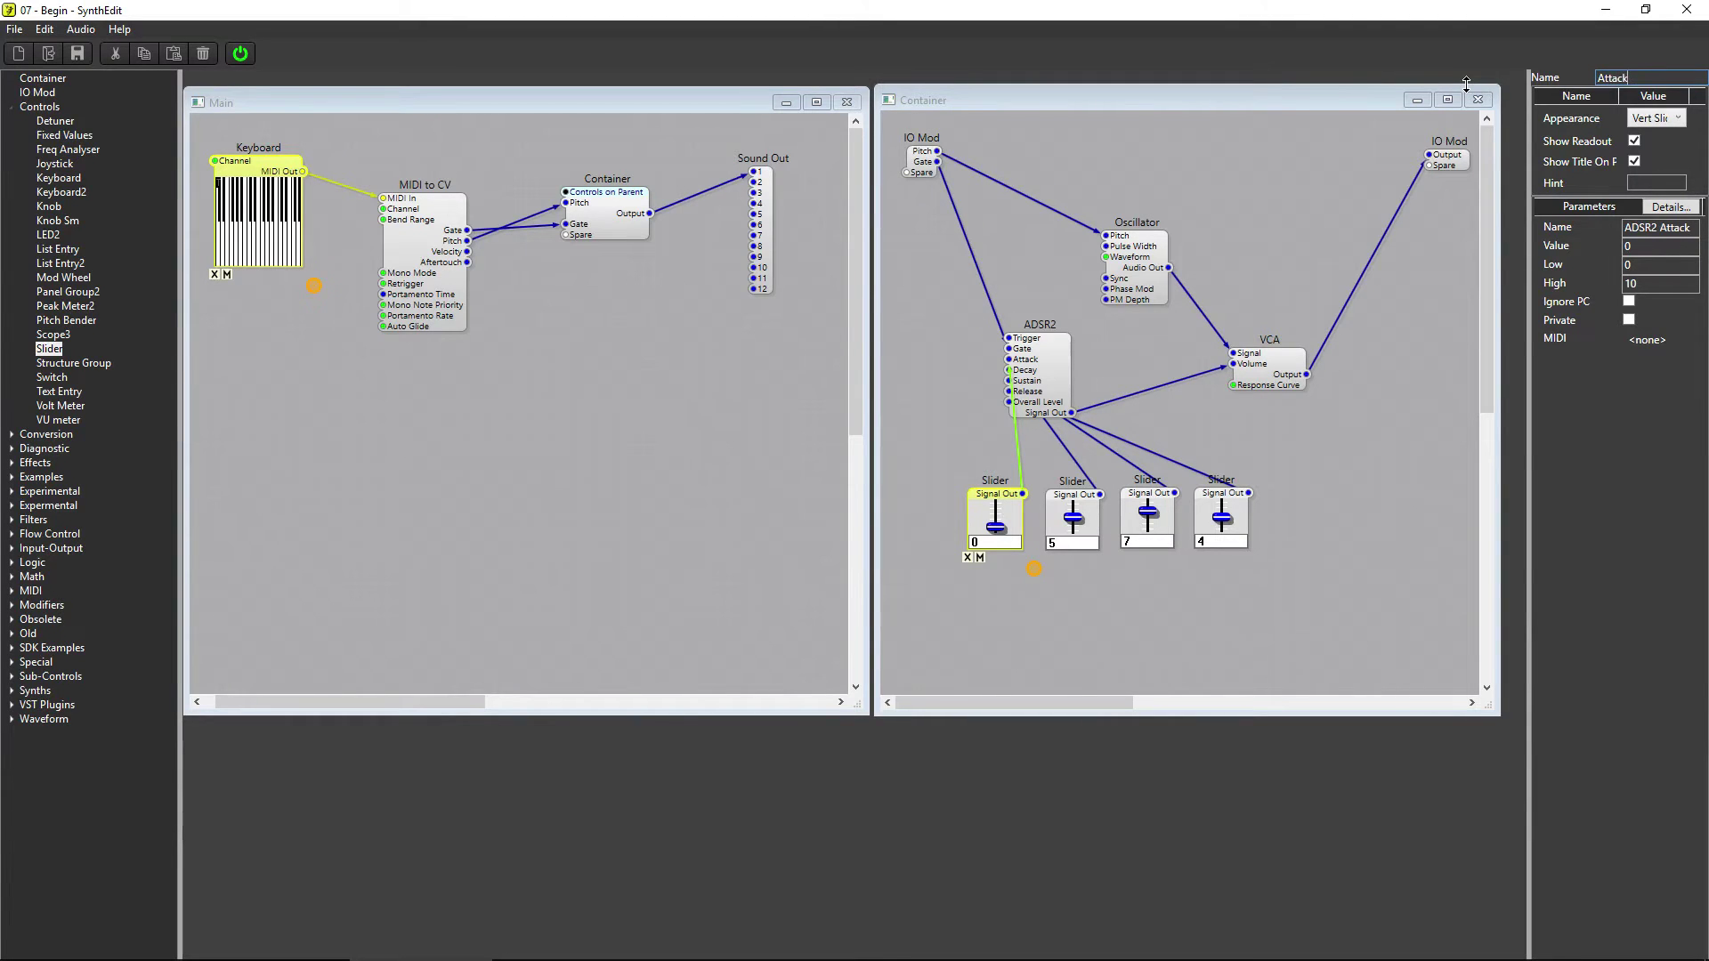
pyautogui.press('Return')
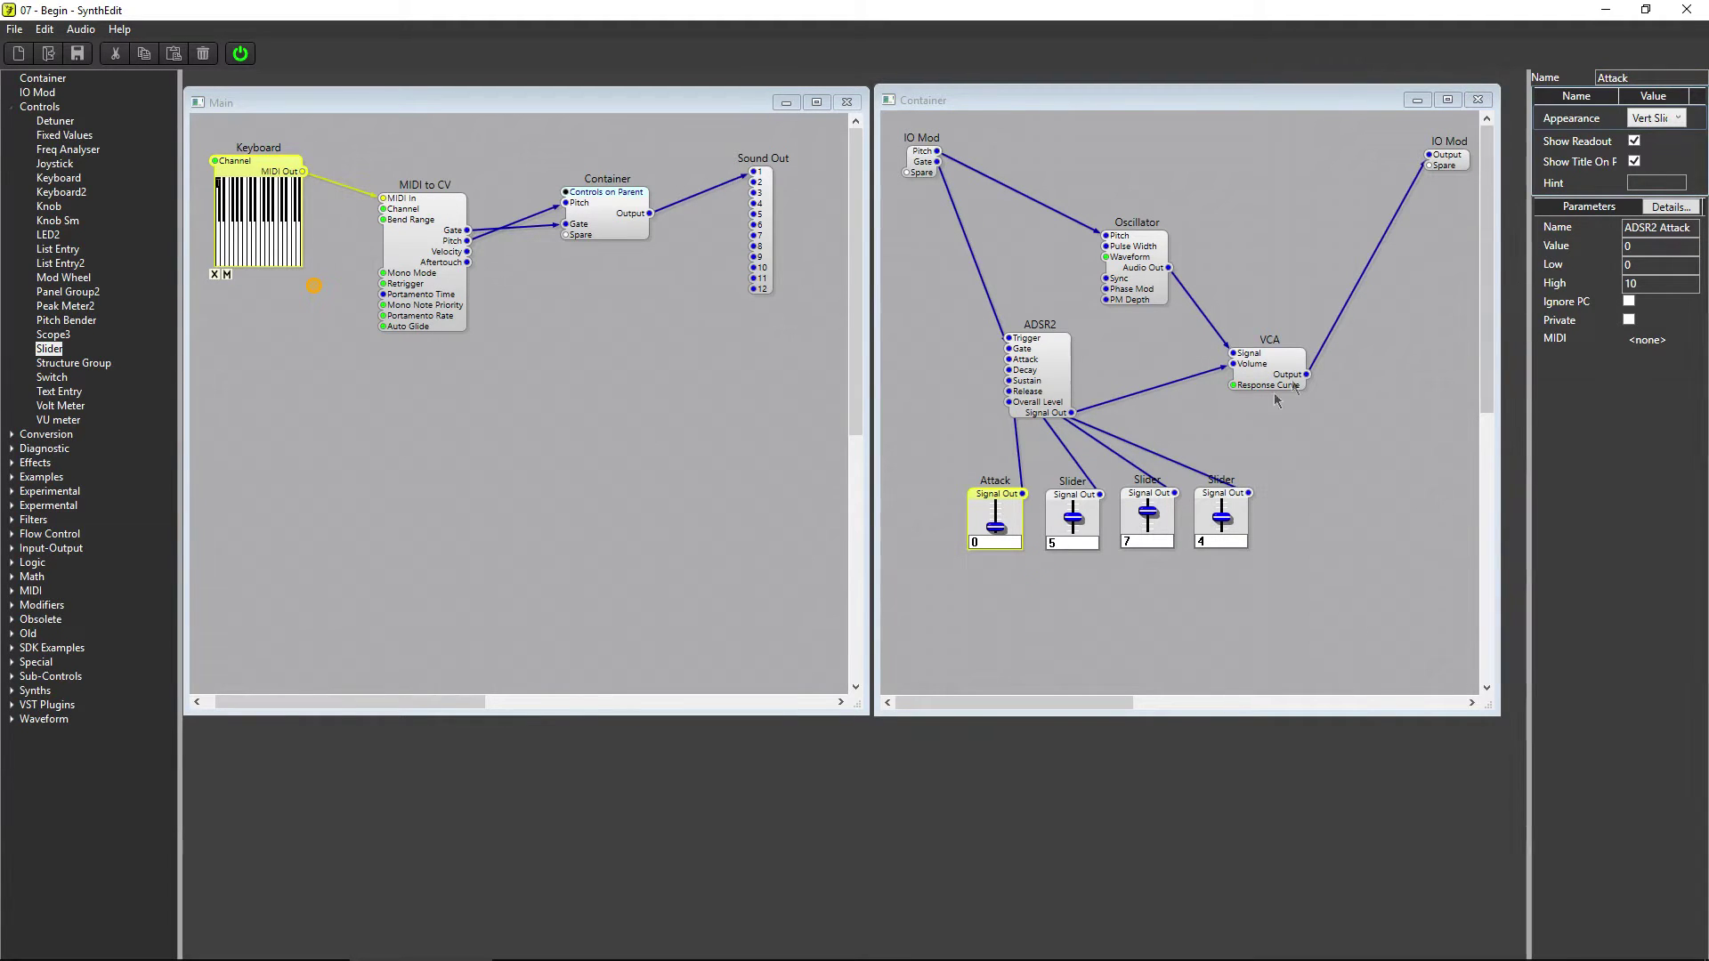
pyautogui.click(1077, 504)
pyautogui.doubleClick(1612, 77)
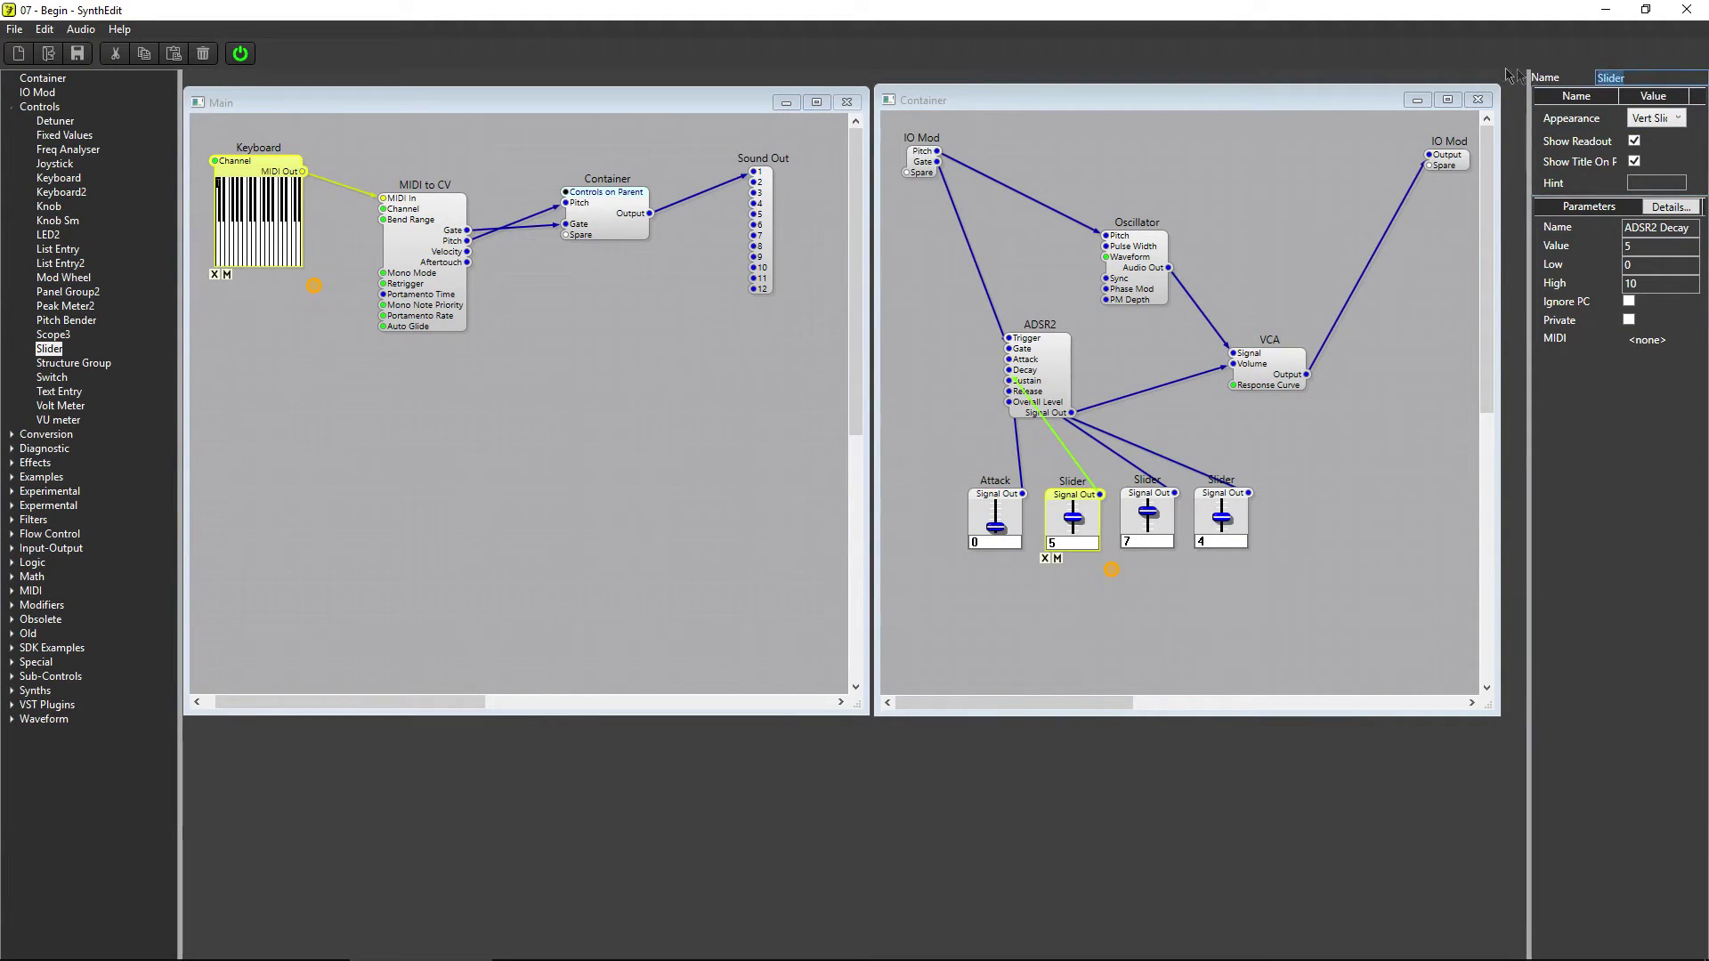
pyautogui.write('Decay')
pyautogui.press('Return')
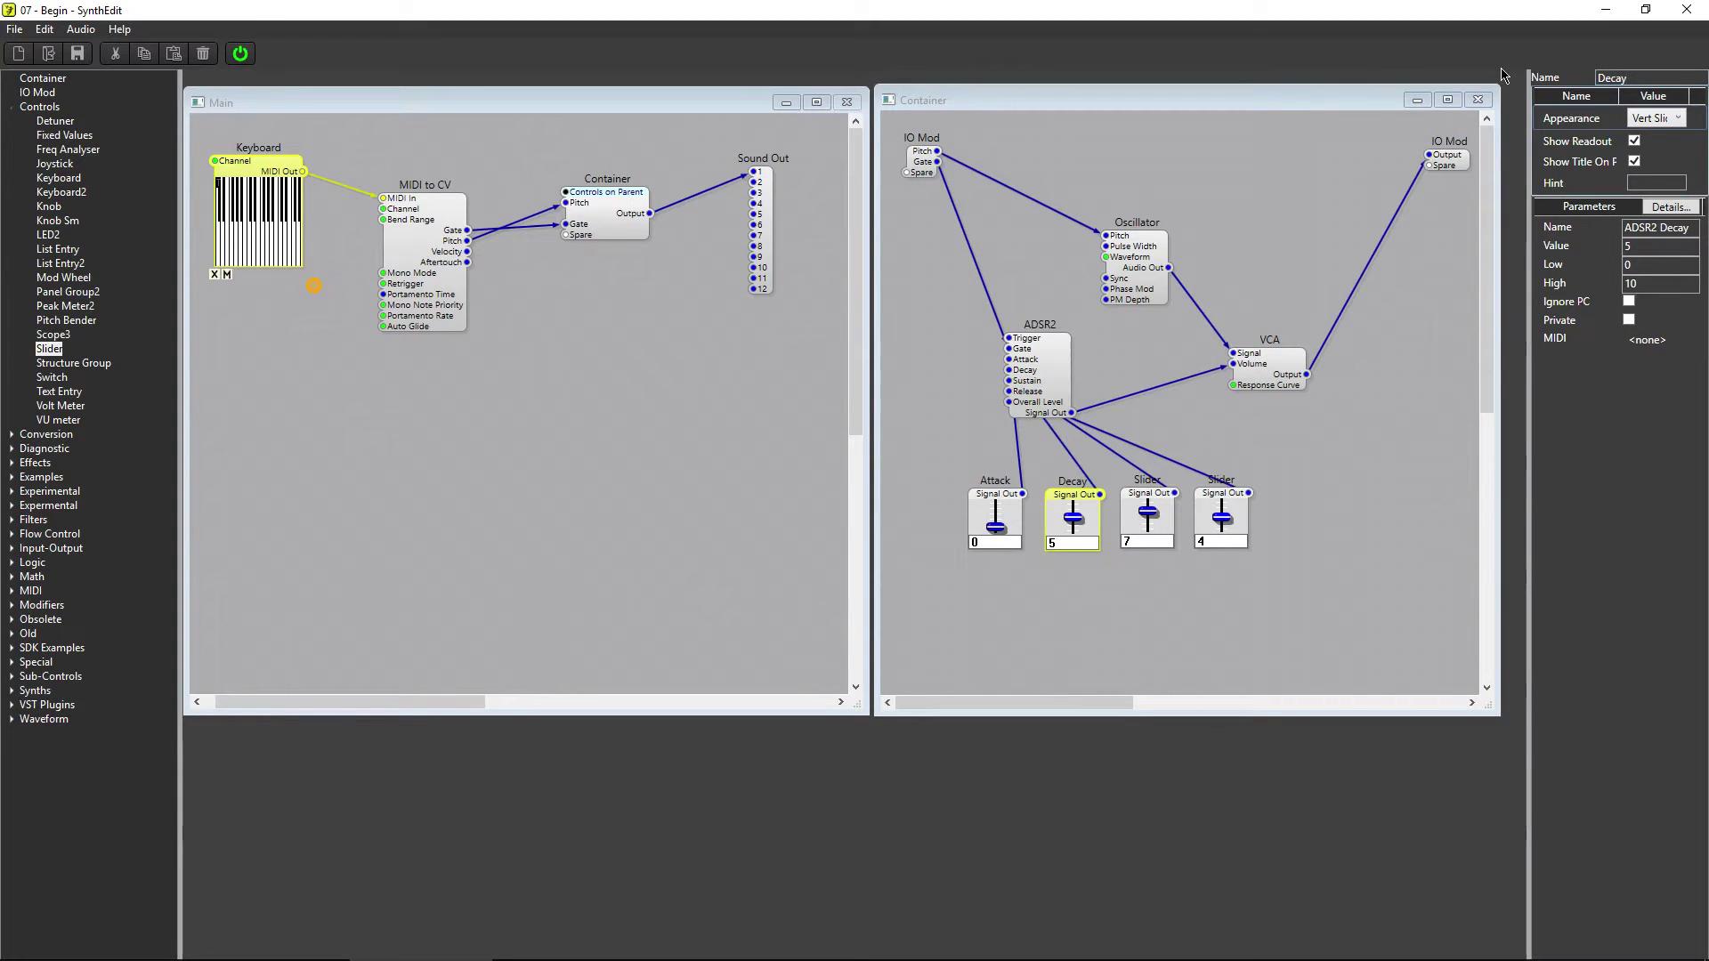
# Name the third slider Sustain and the fourth slider Release
pyautogui.click(1150, 488)
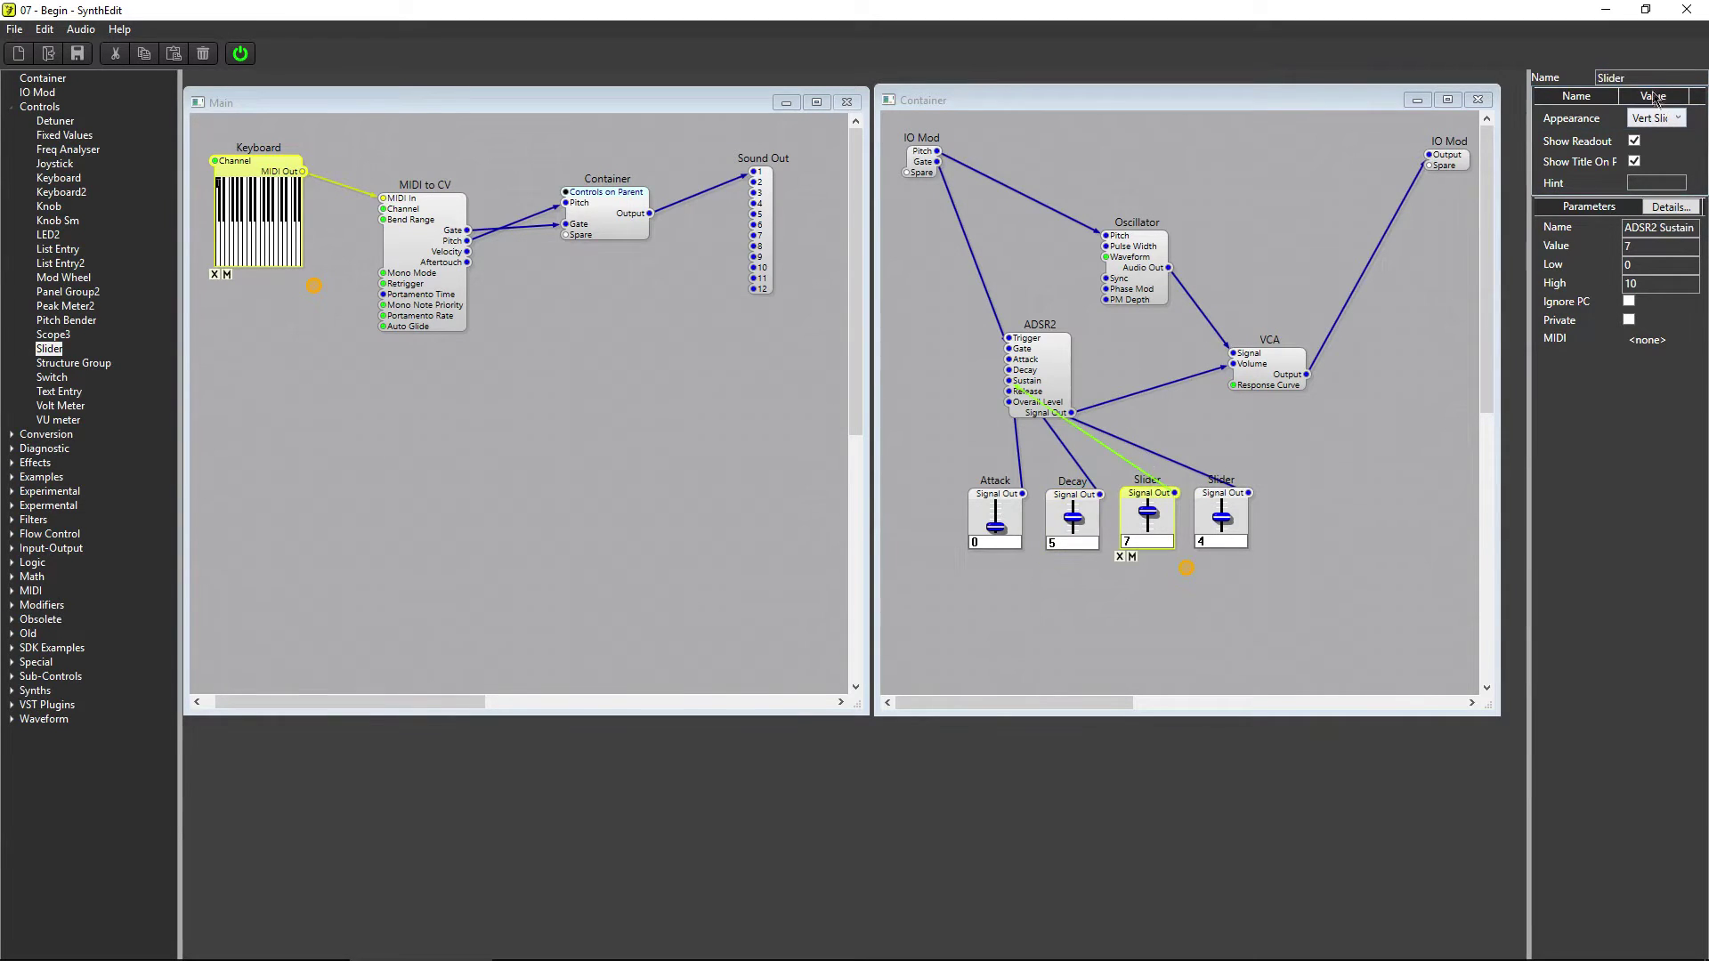
pyautogui.doubleClick(1628, 78)
pyautogui.write('Sustain')
pyautogui.press('Return')
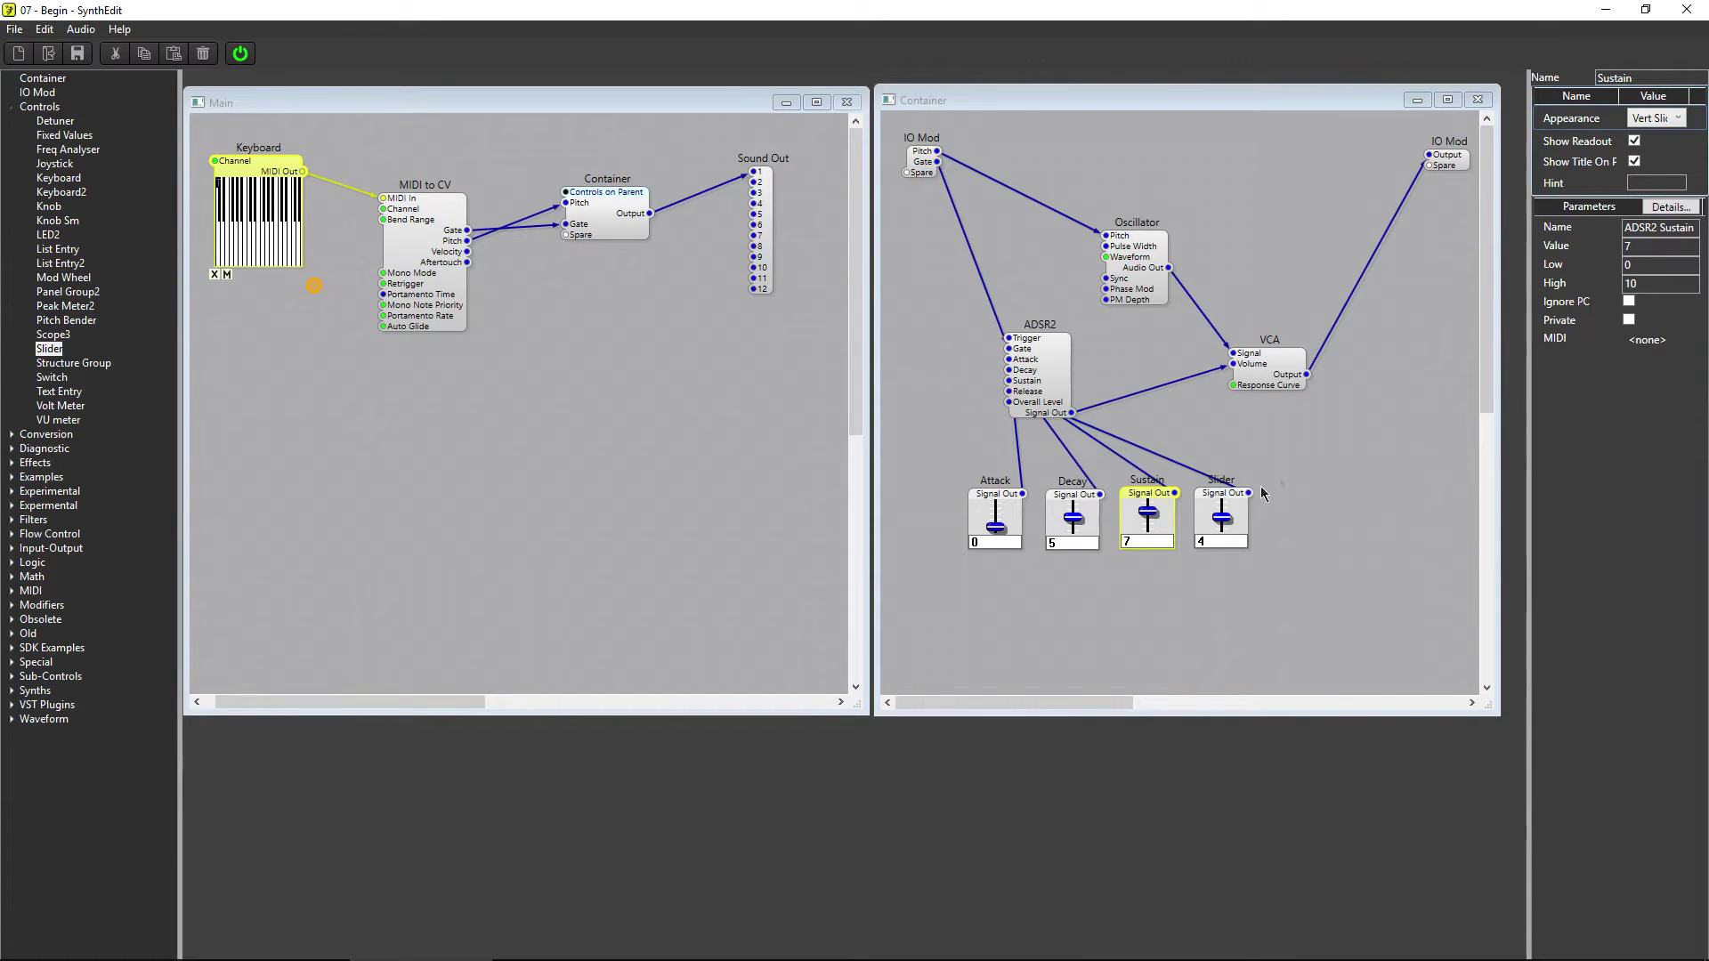
pyautogui.click(1221, 485)
pyautogui.doubleClick(1633, 78)
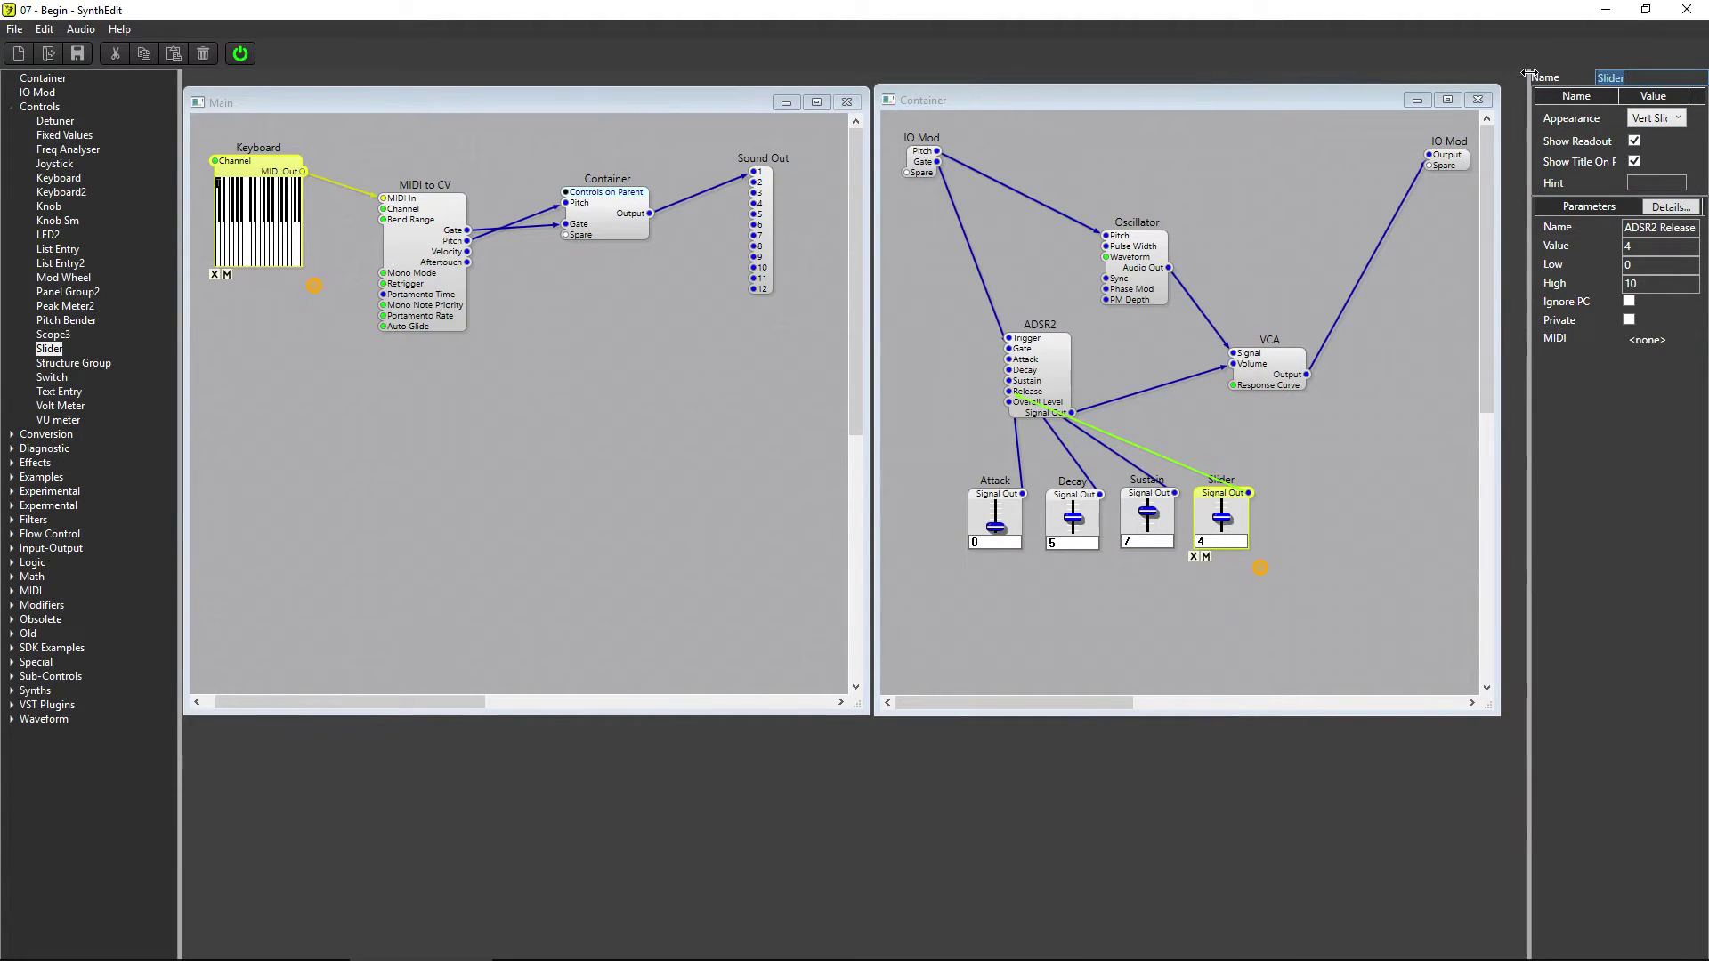
pyautogui.write('Release')
pyautogui.press('Tab')
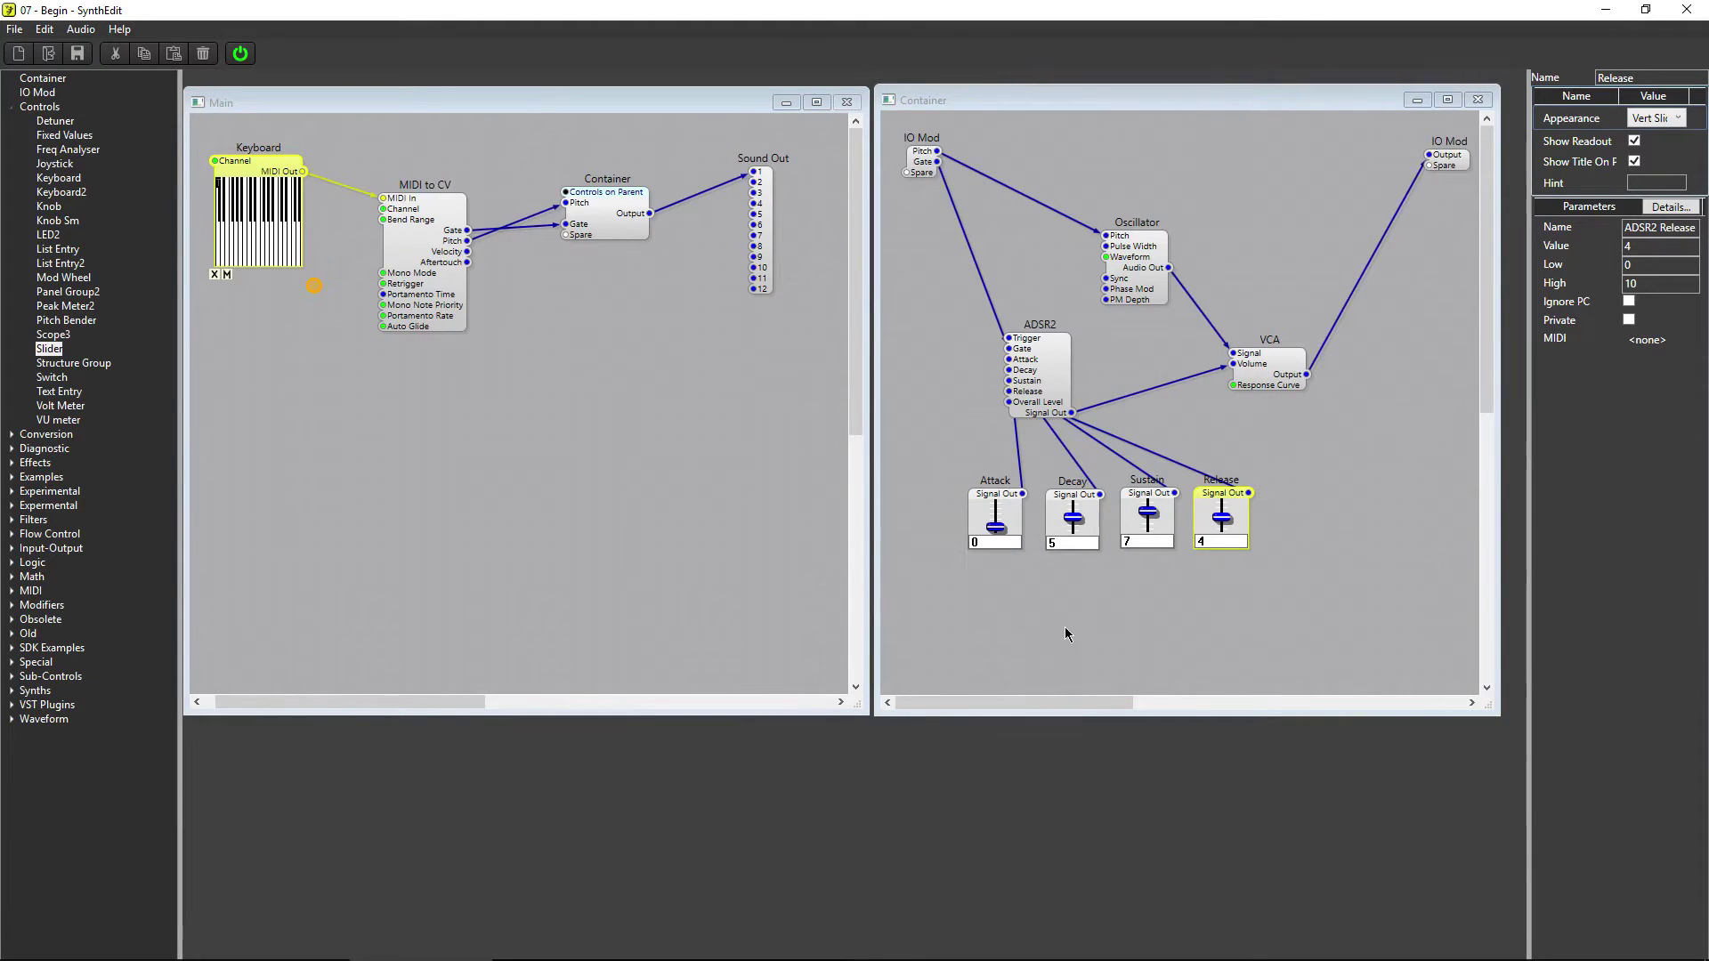
# Bring the Decay and Release sliders down to 0
pyautogui.moveTo(1073, 518); pyautogui.dragTo(1075, 538)
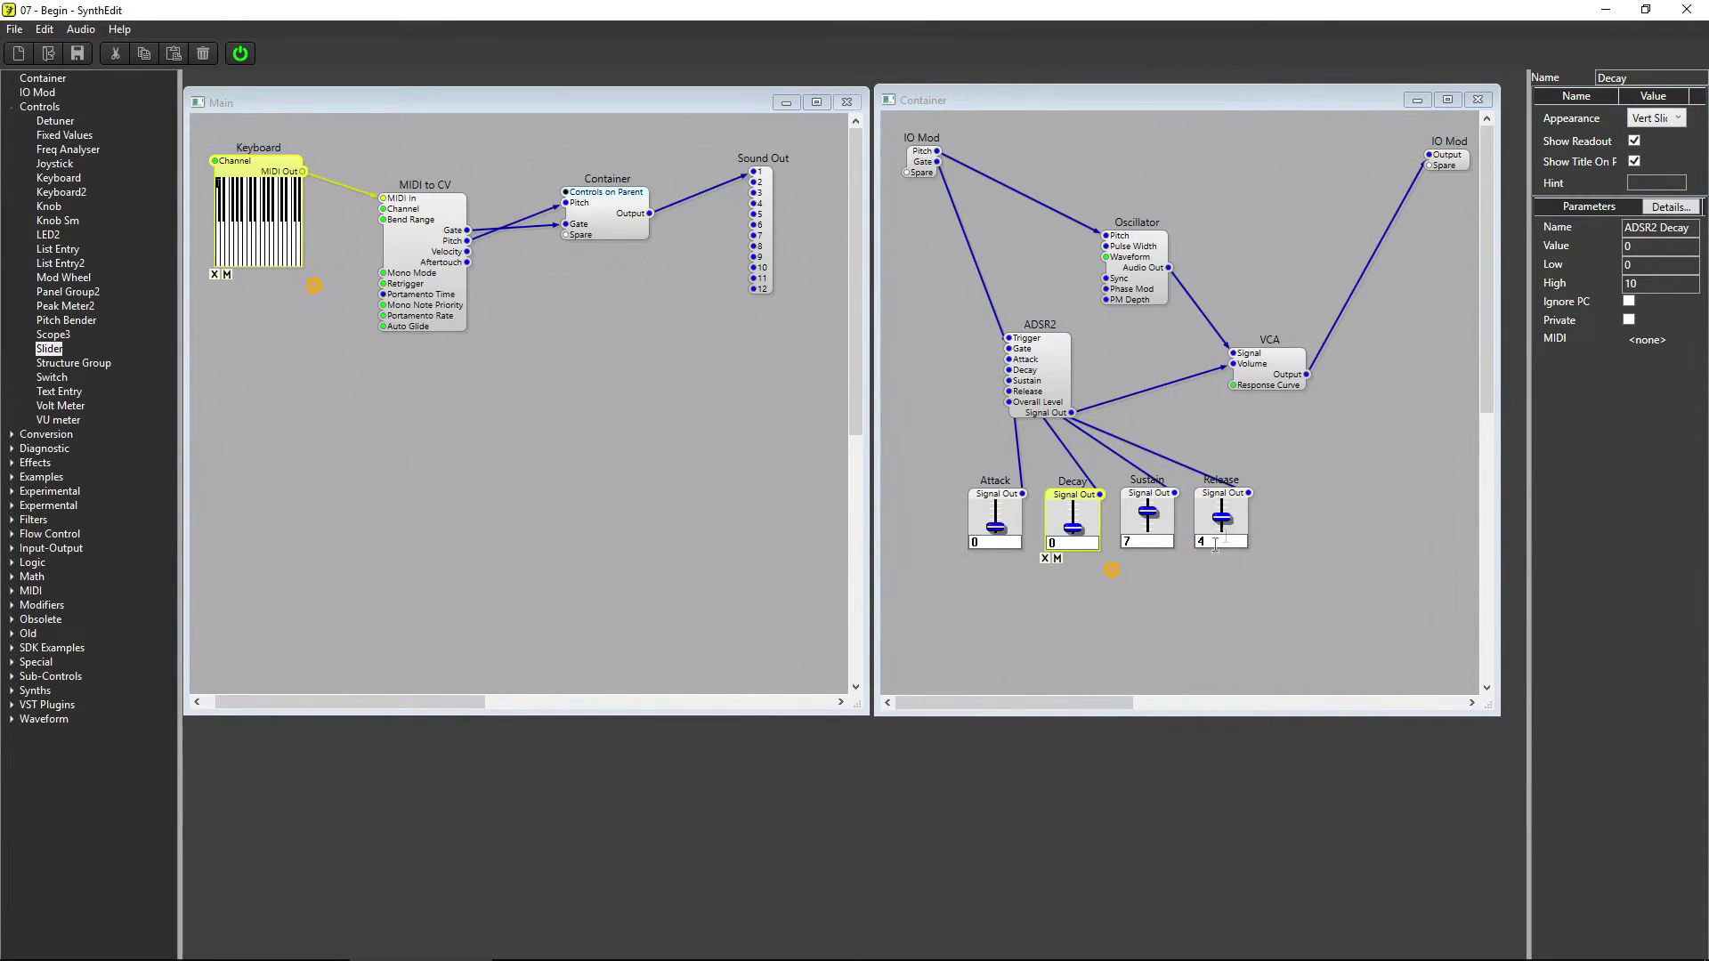
pyautogui.moveTo(1222, 519); pyautogui.dragTo(1222, 534)
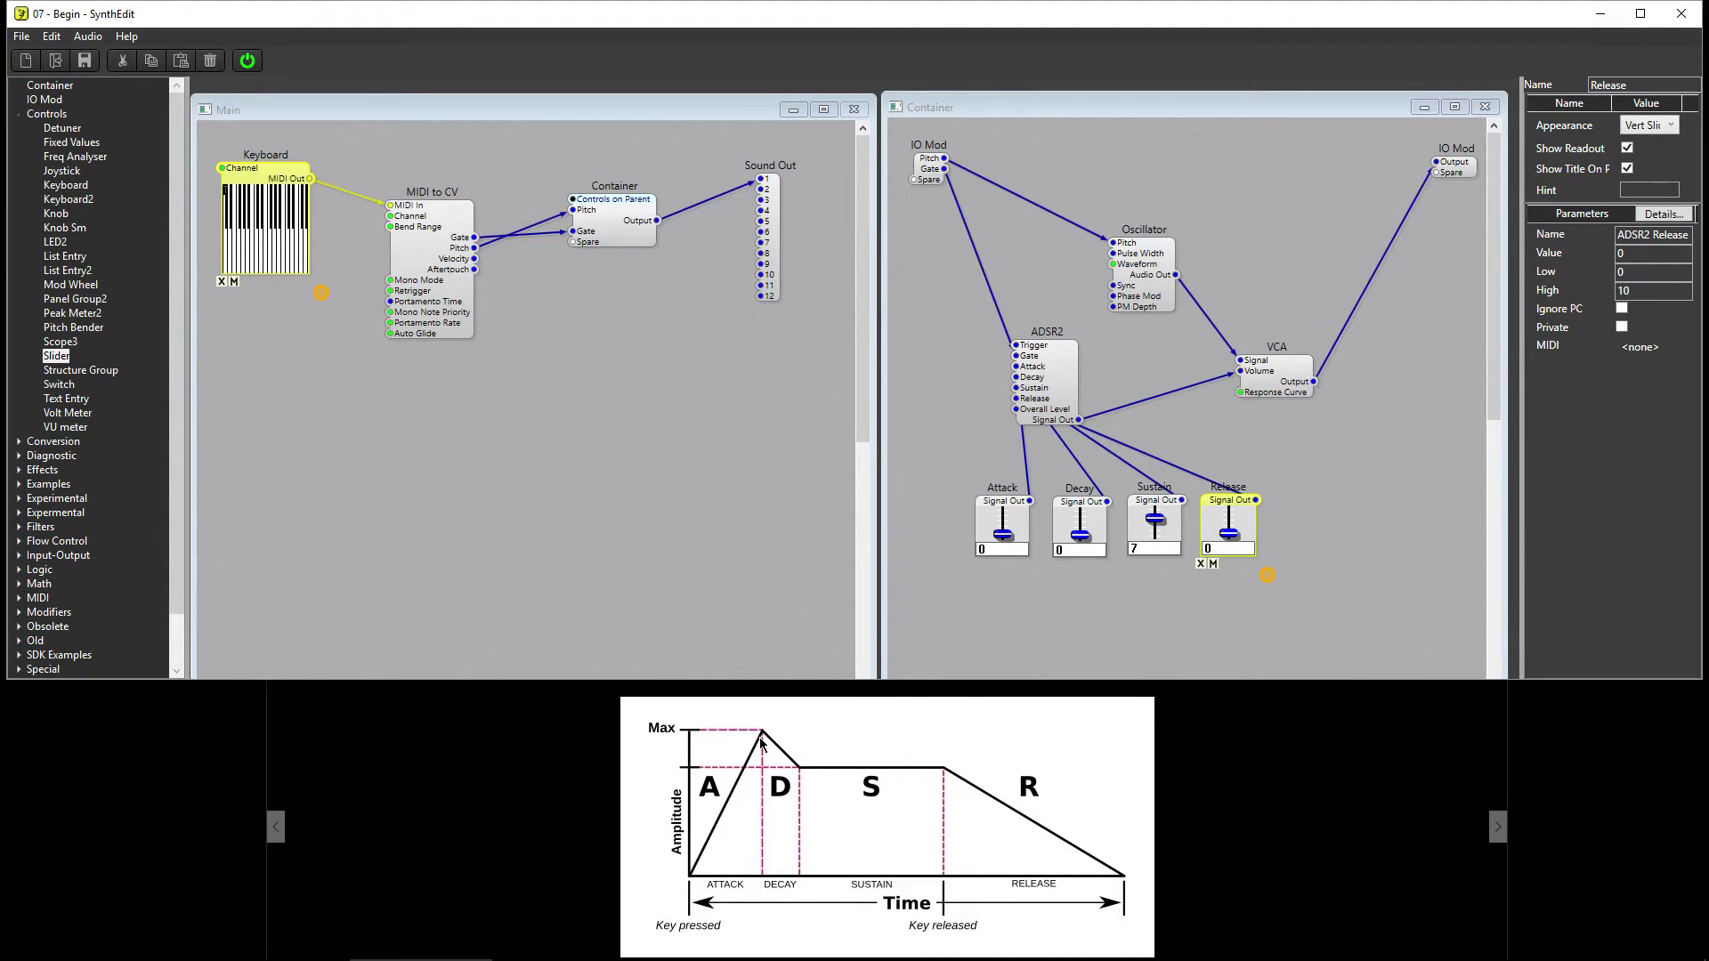
# Play a note, set the Attack slider to 8, and play again to compare
pyautogui.click(285, 260)
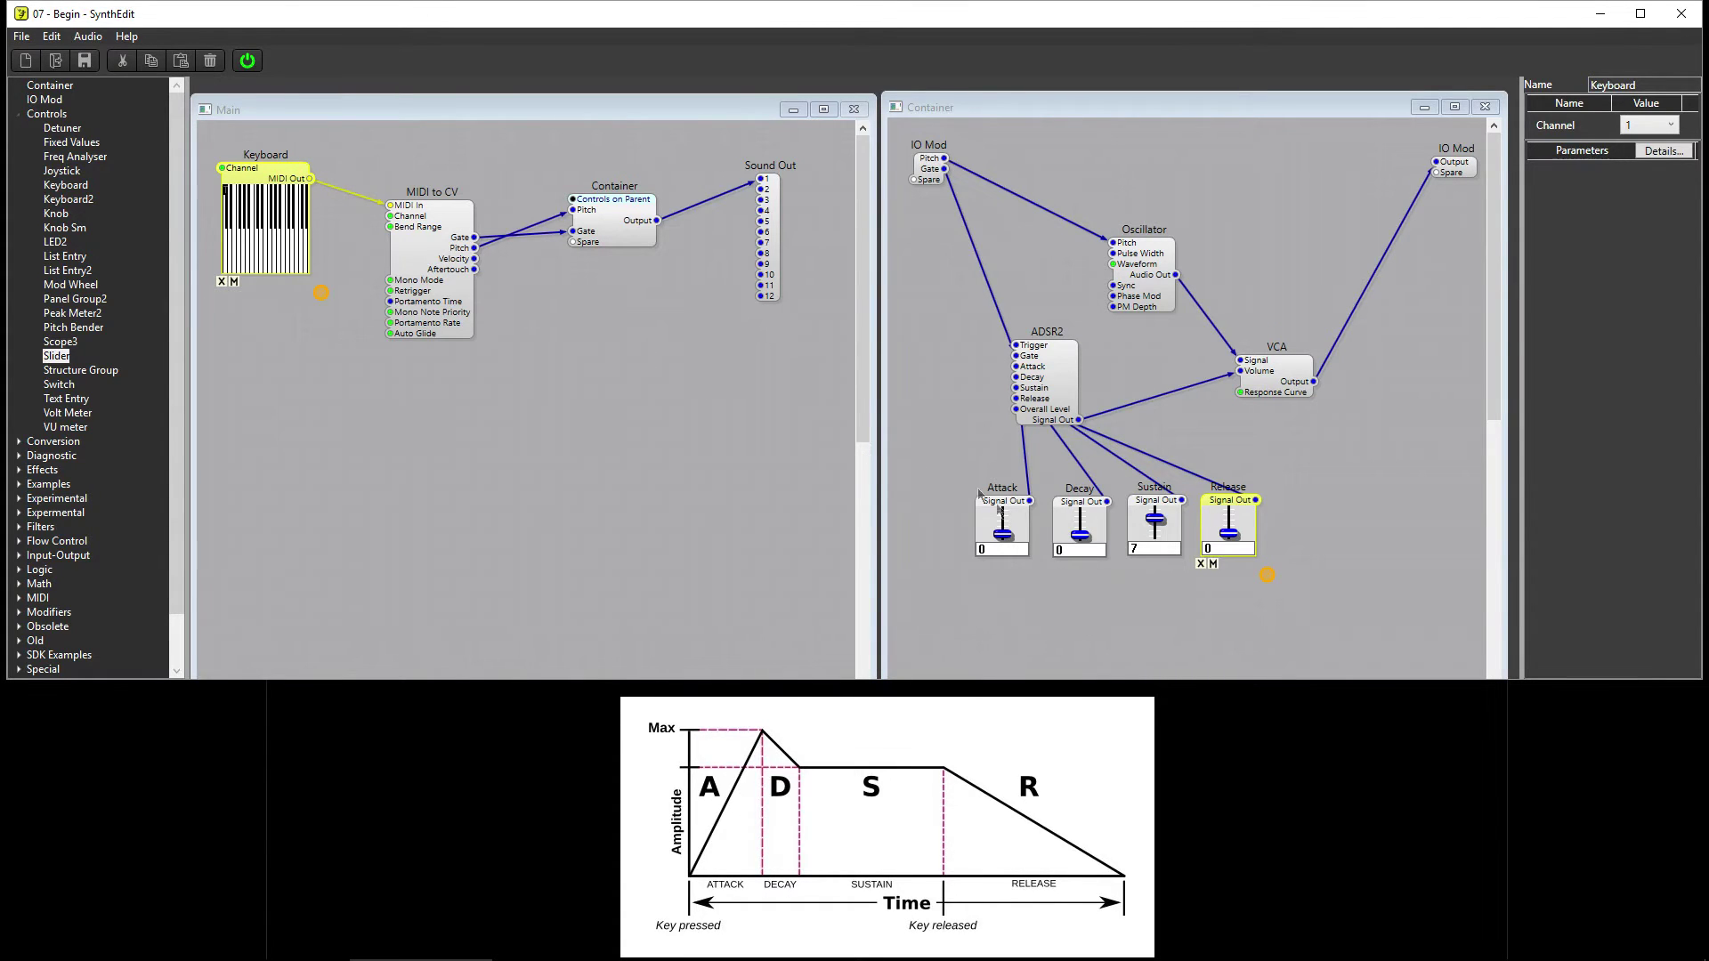
pyautogui.click(986, 549)
pyautogui.write('8')
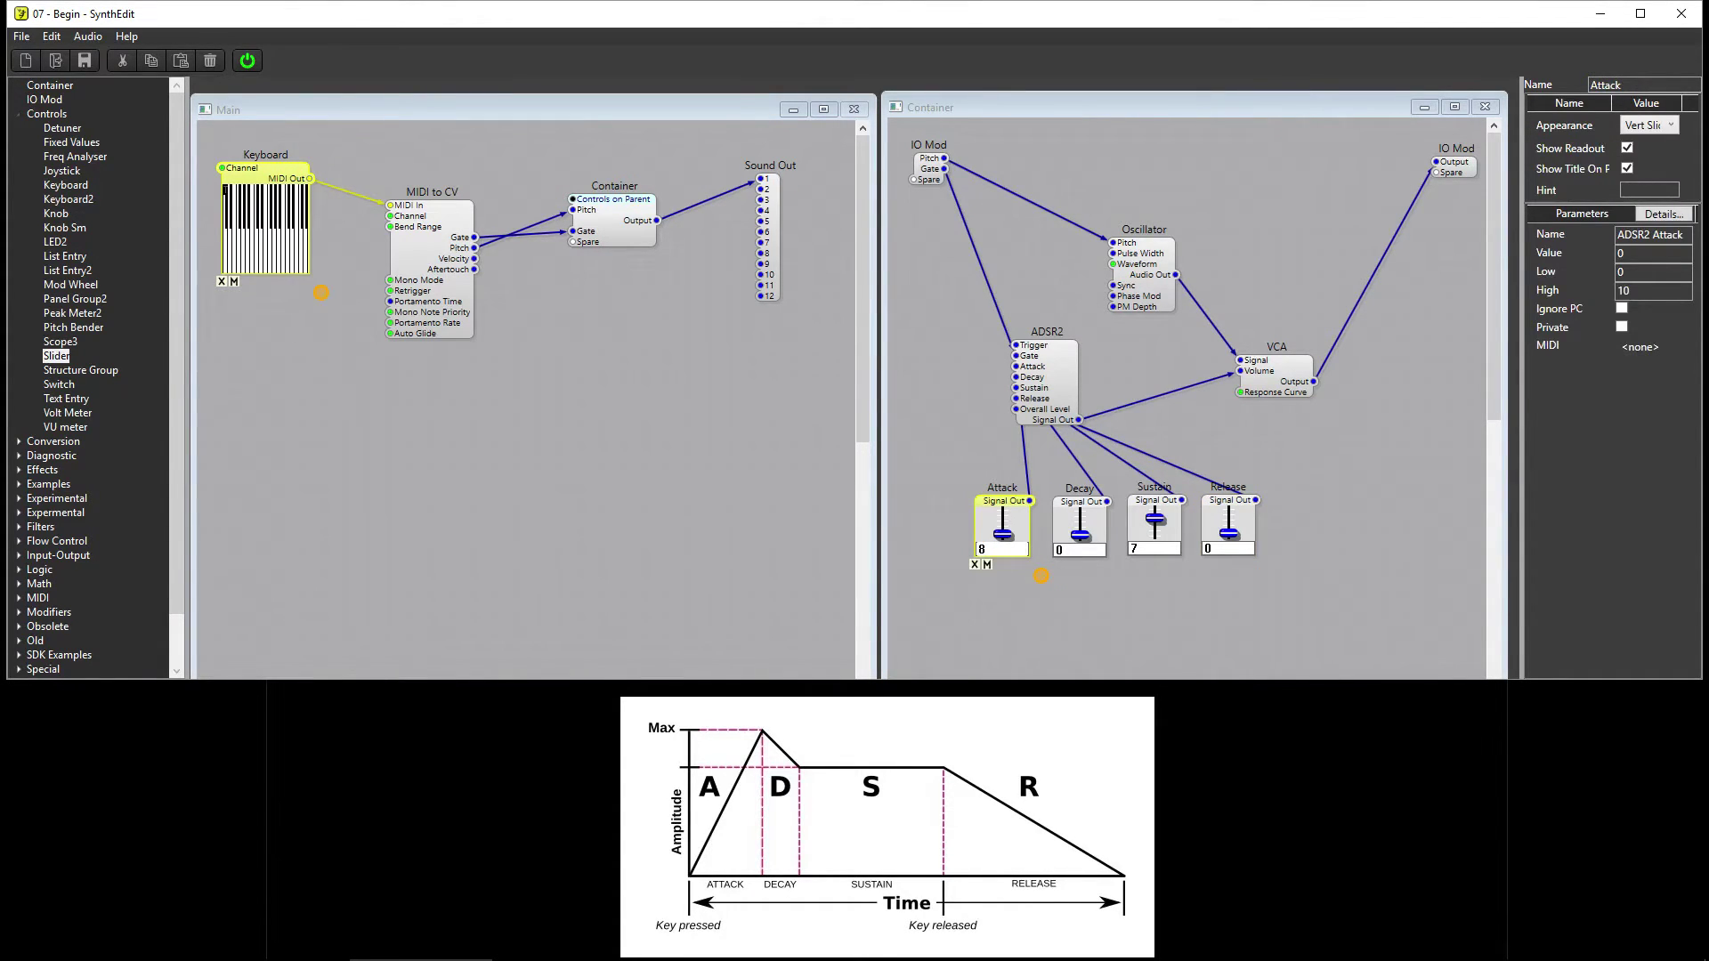
pyautogui.press('Return')
pyautogui.click(278, 267)
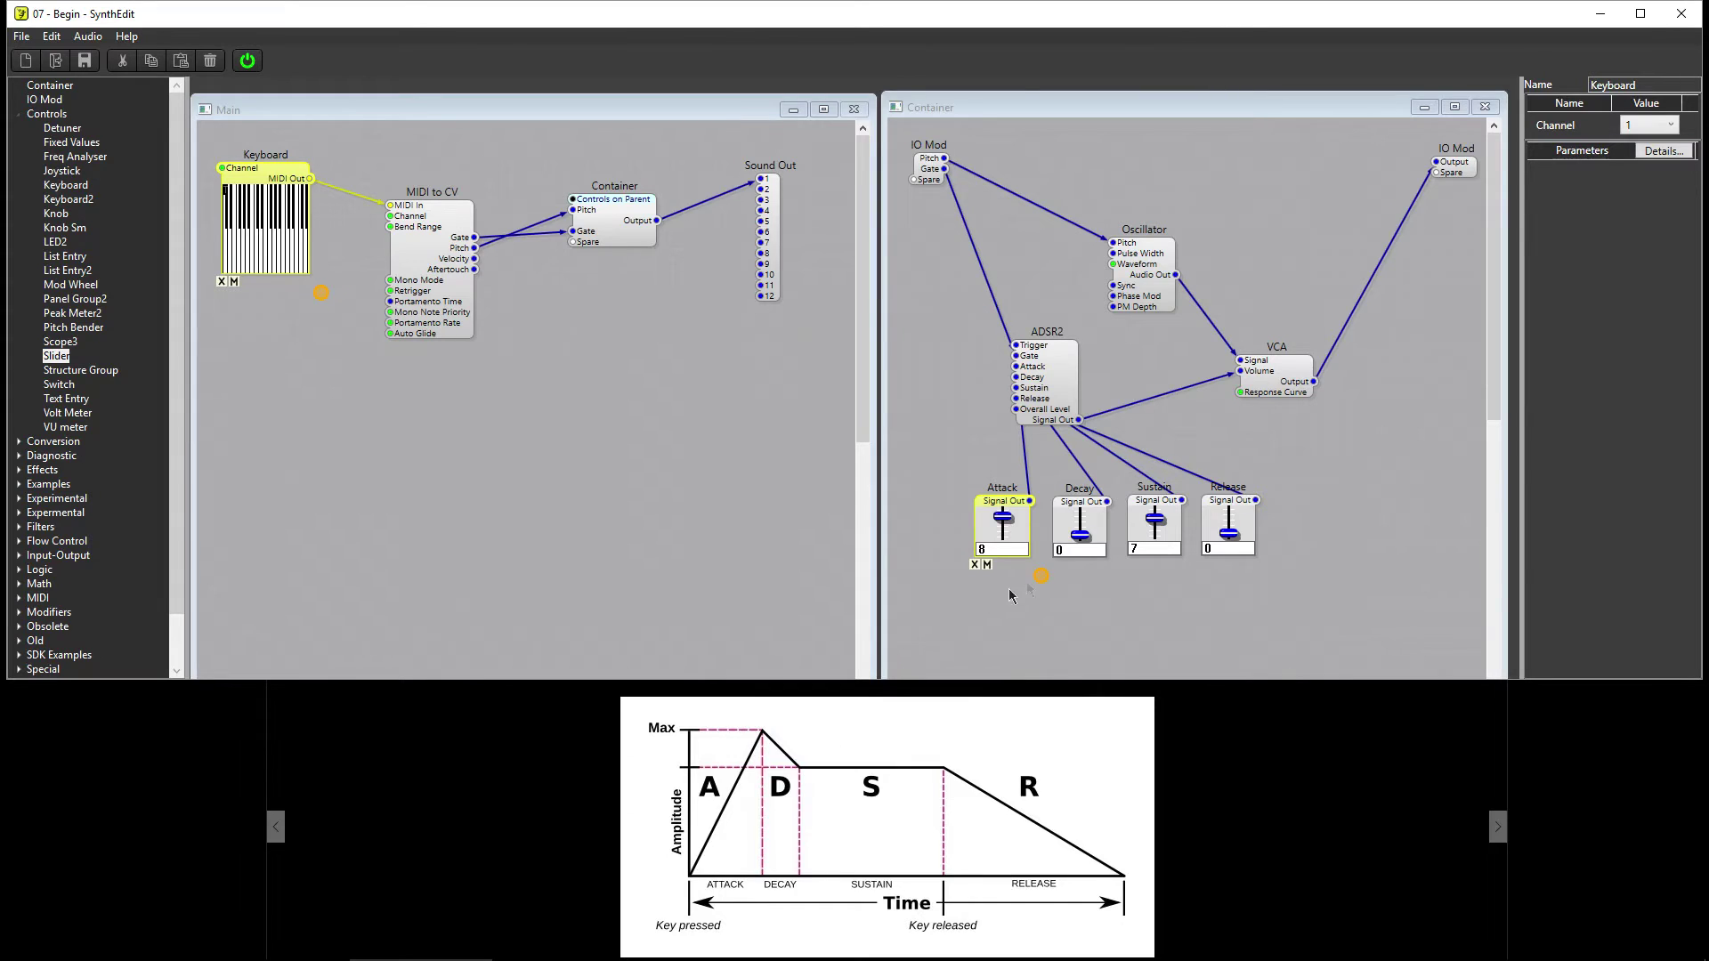
# Enter Decay 8 and Sustain 1, then play a Keyboard note
pyautogui.click(1068, 549)
pyautogui.write('8')
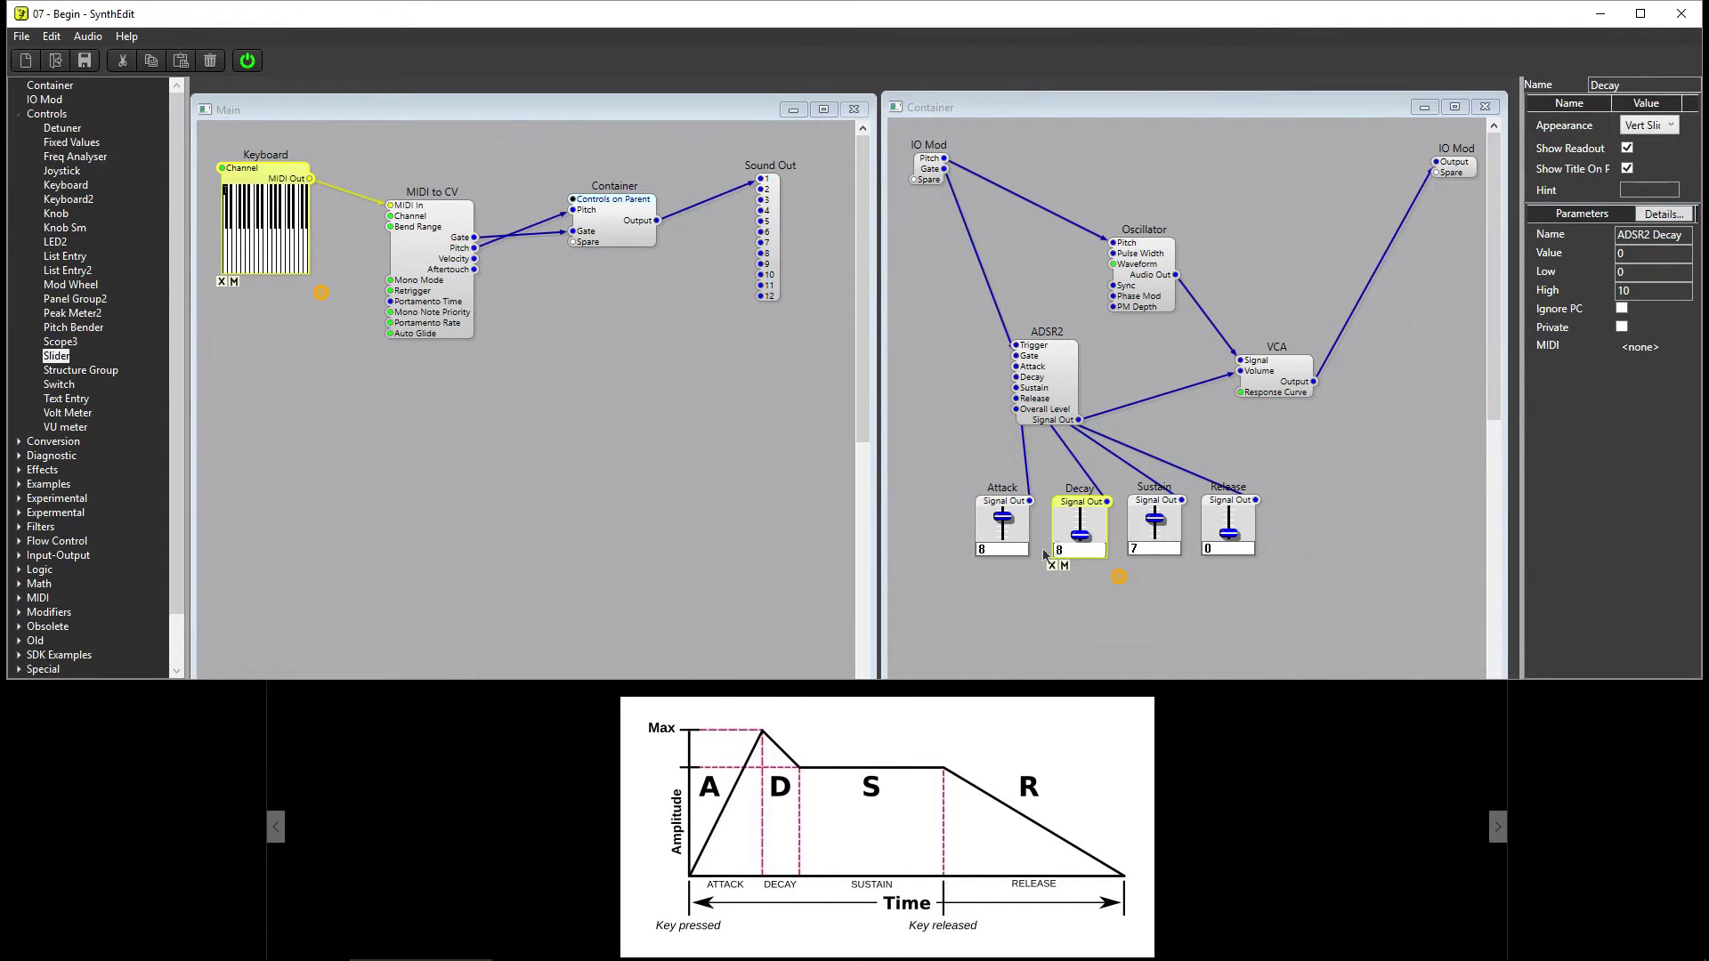
pyautogui.press('Tab')
pyautogui.write('1')
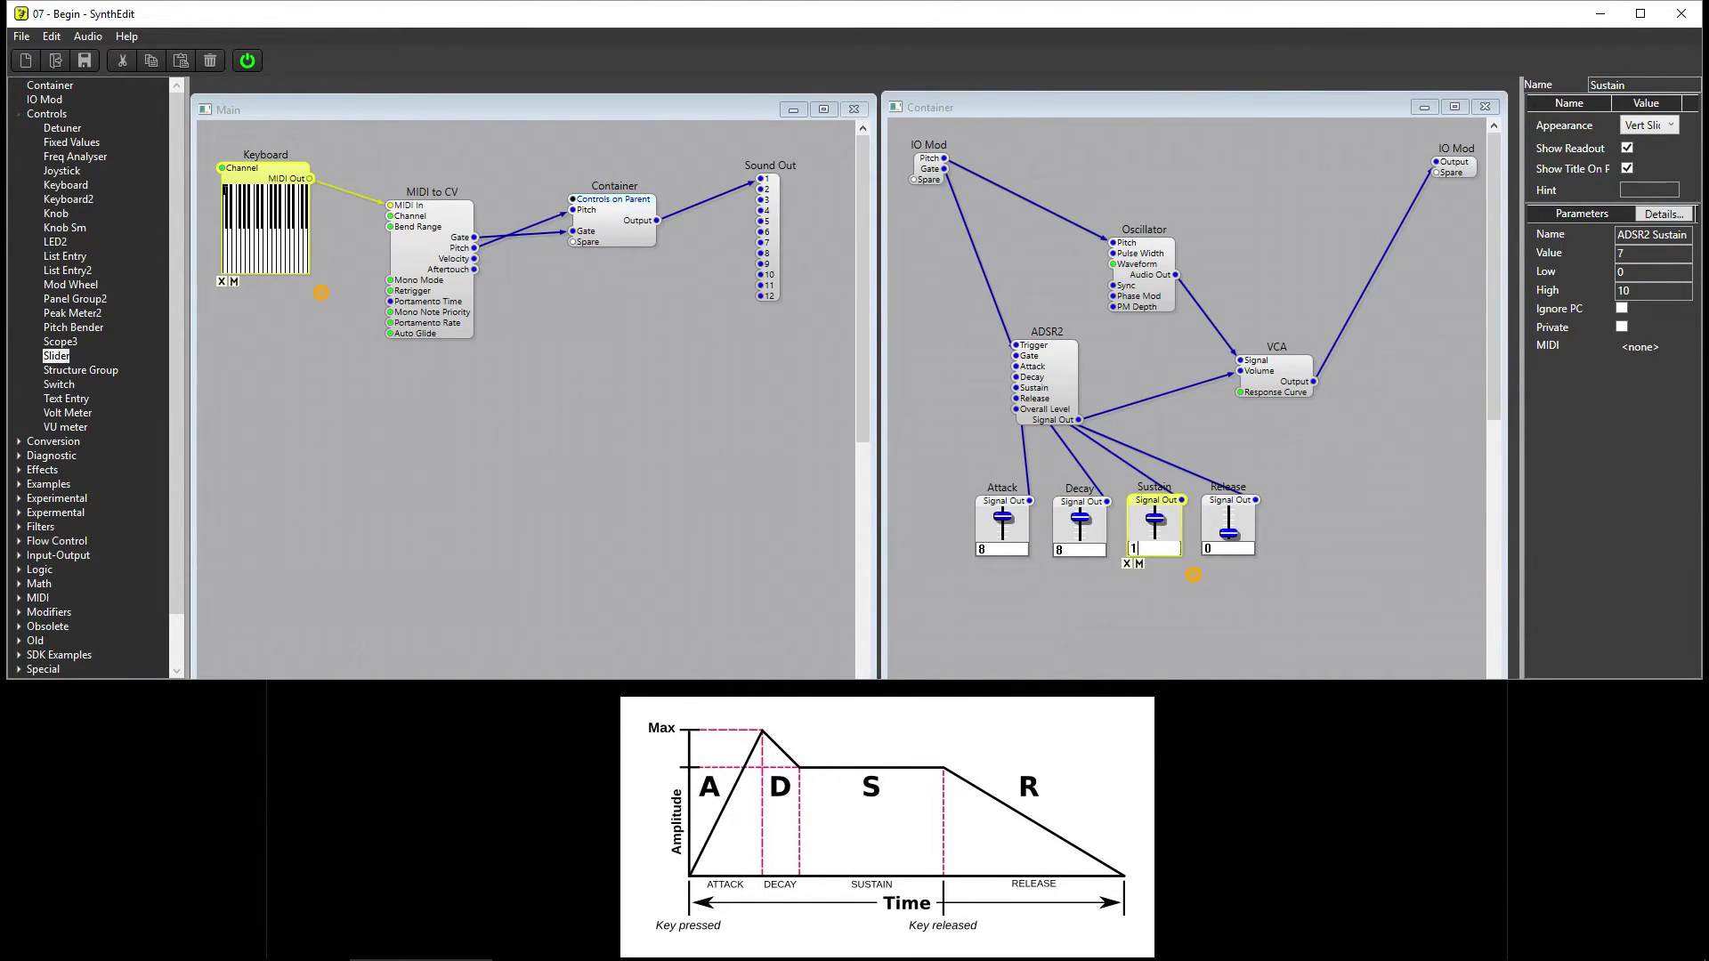
pyautogui.press('Return')
pyautogui.click(283, 267)
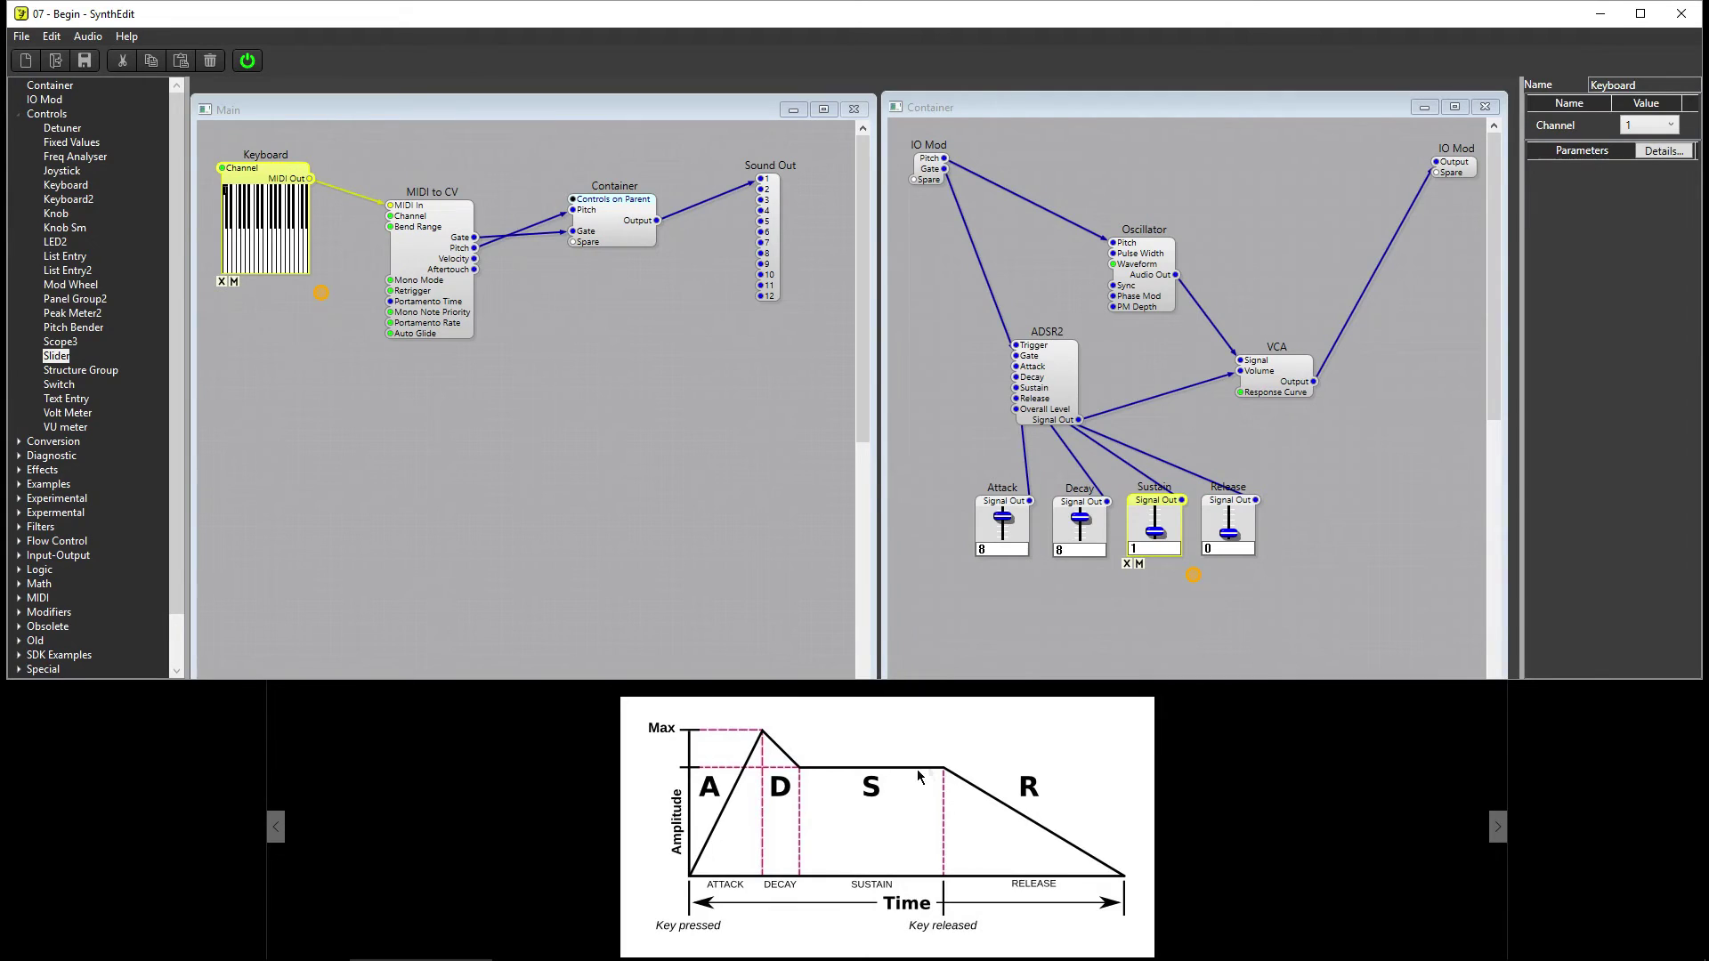
# Reset Sustain to 7 and Attack and Decay to 0, then play the note twice
pyautogui.click(1133, 549)
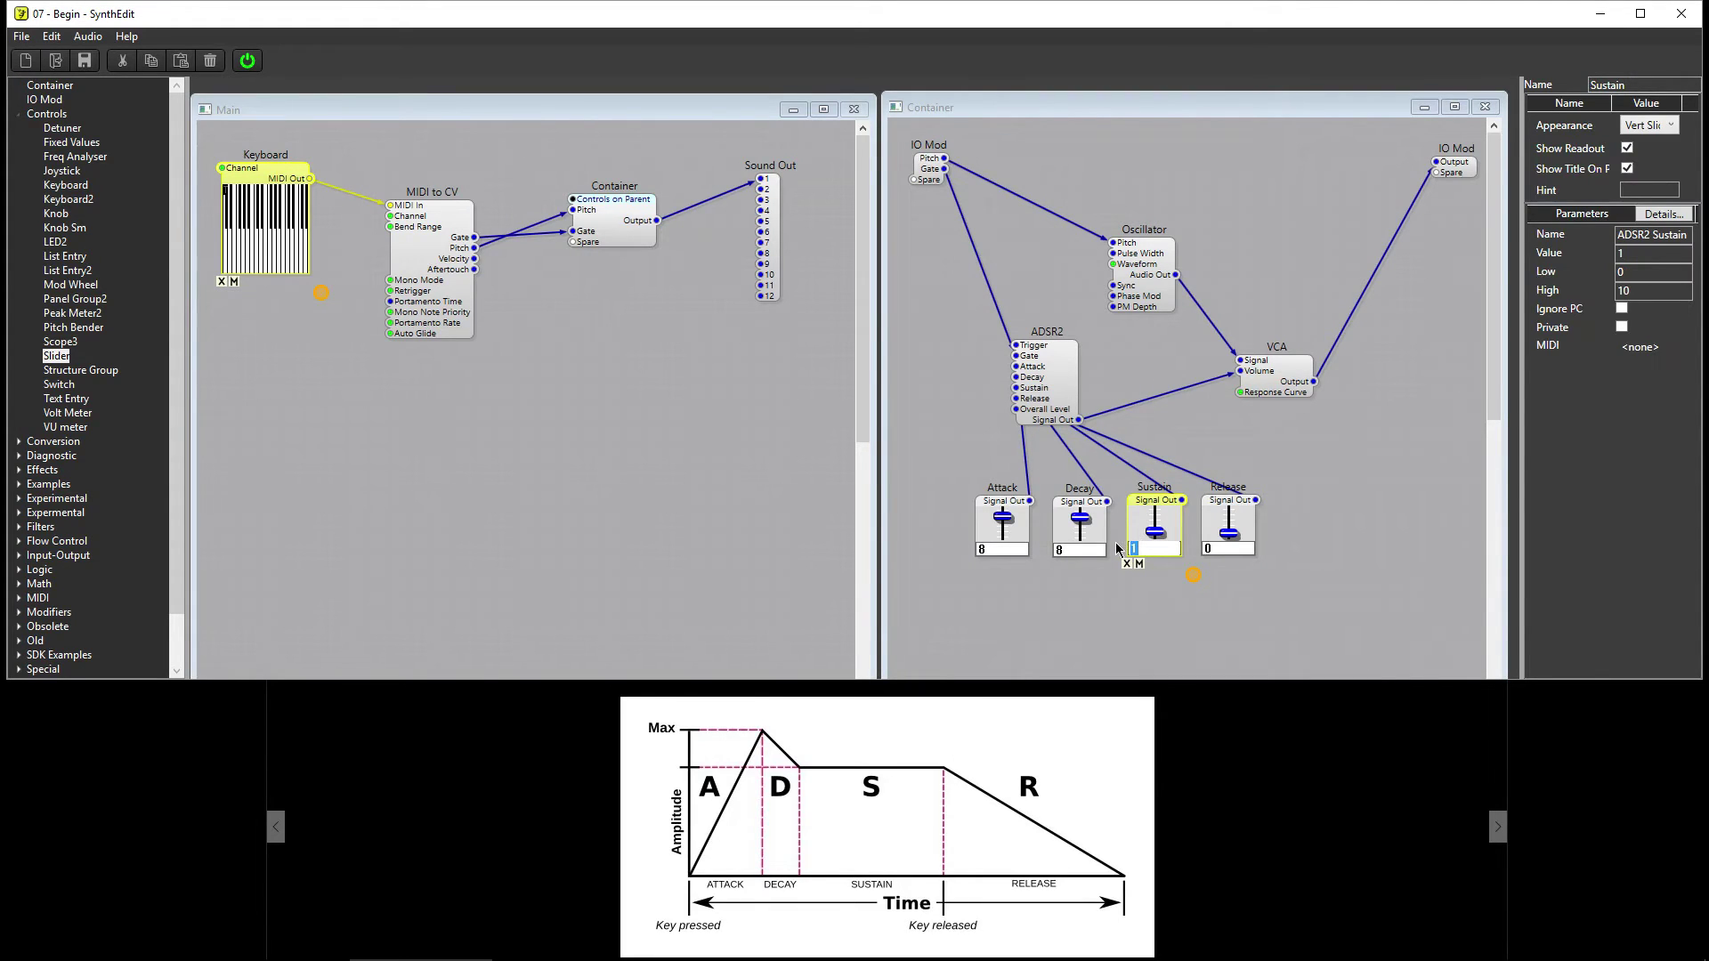
pyautogui.write('7')
pyautogui.press('Return')
pyautogui.click(986, 549)
pyautogui.write('0')
pyautogui.press('Return')
pyautogui.click(1077, 550)
pyautogui.write('0')
pyautogui.press('Return')
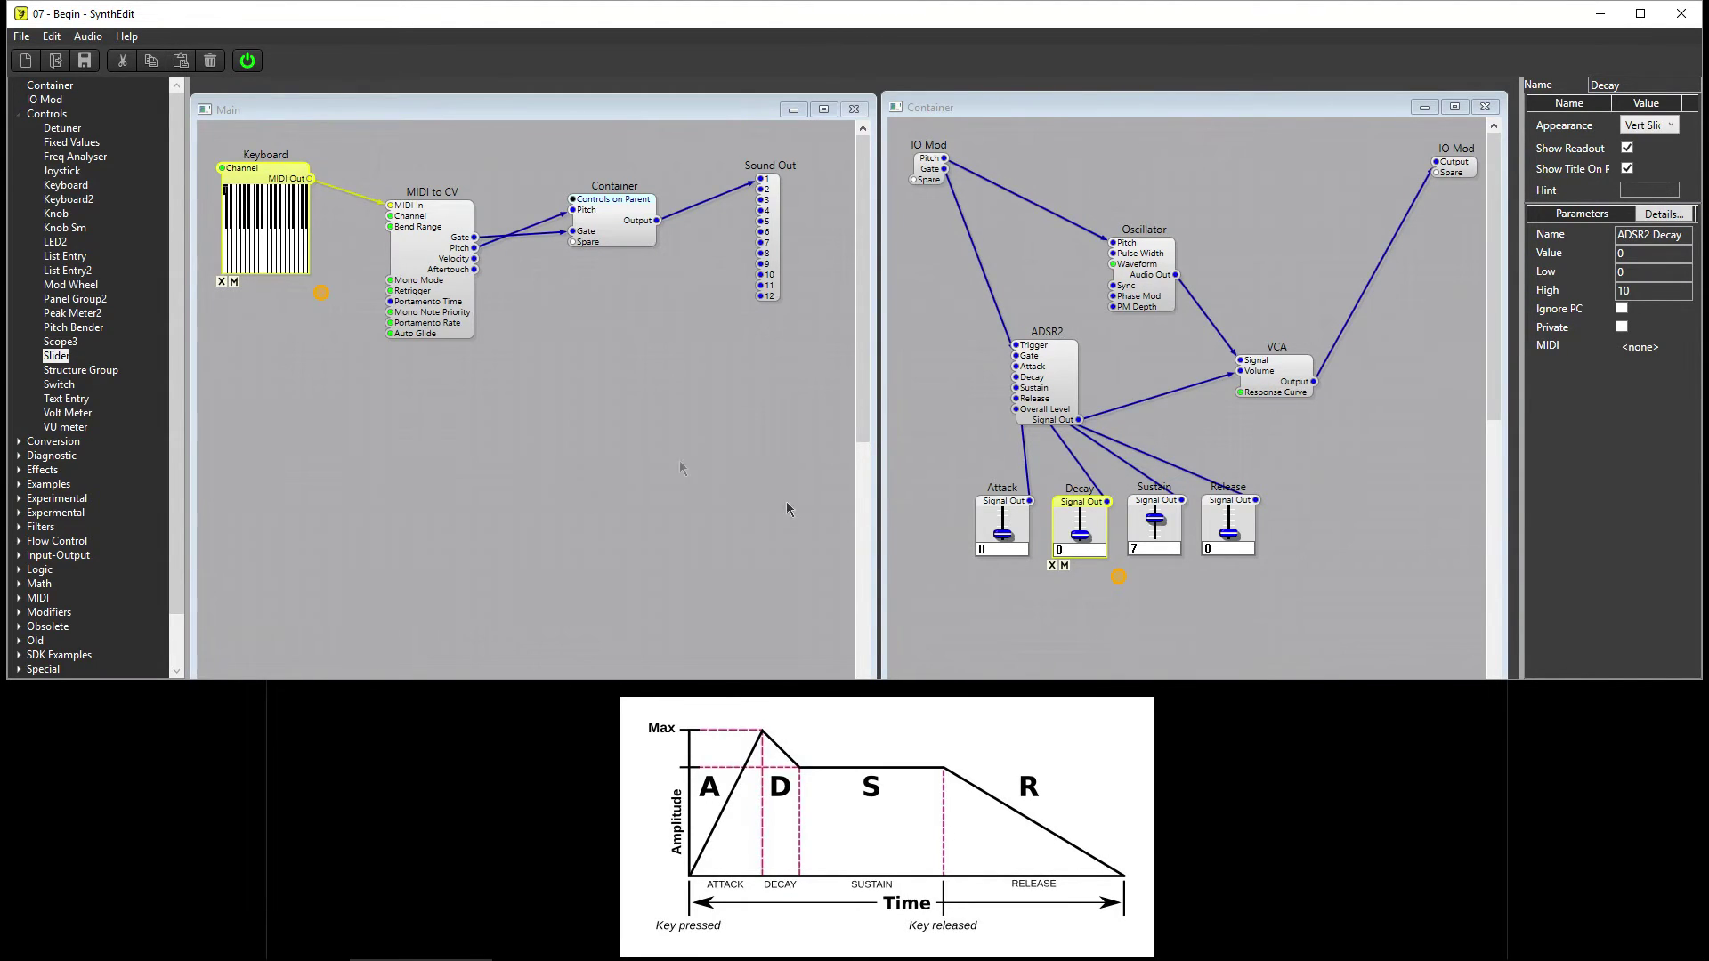
pyautogui.click(252, 265)
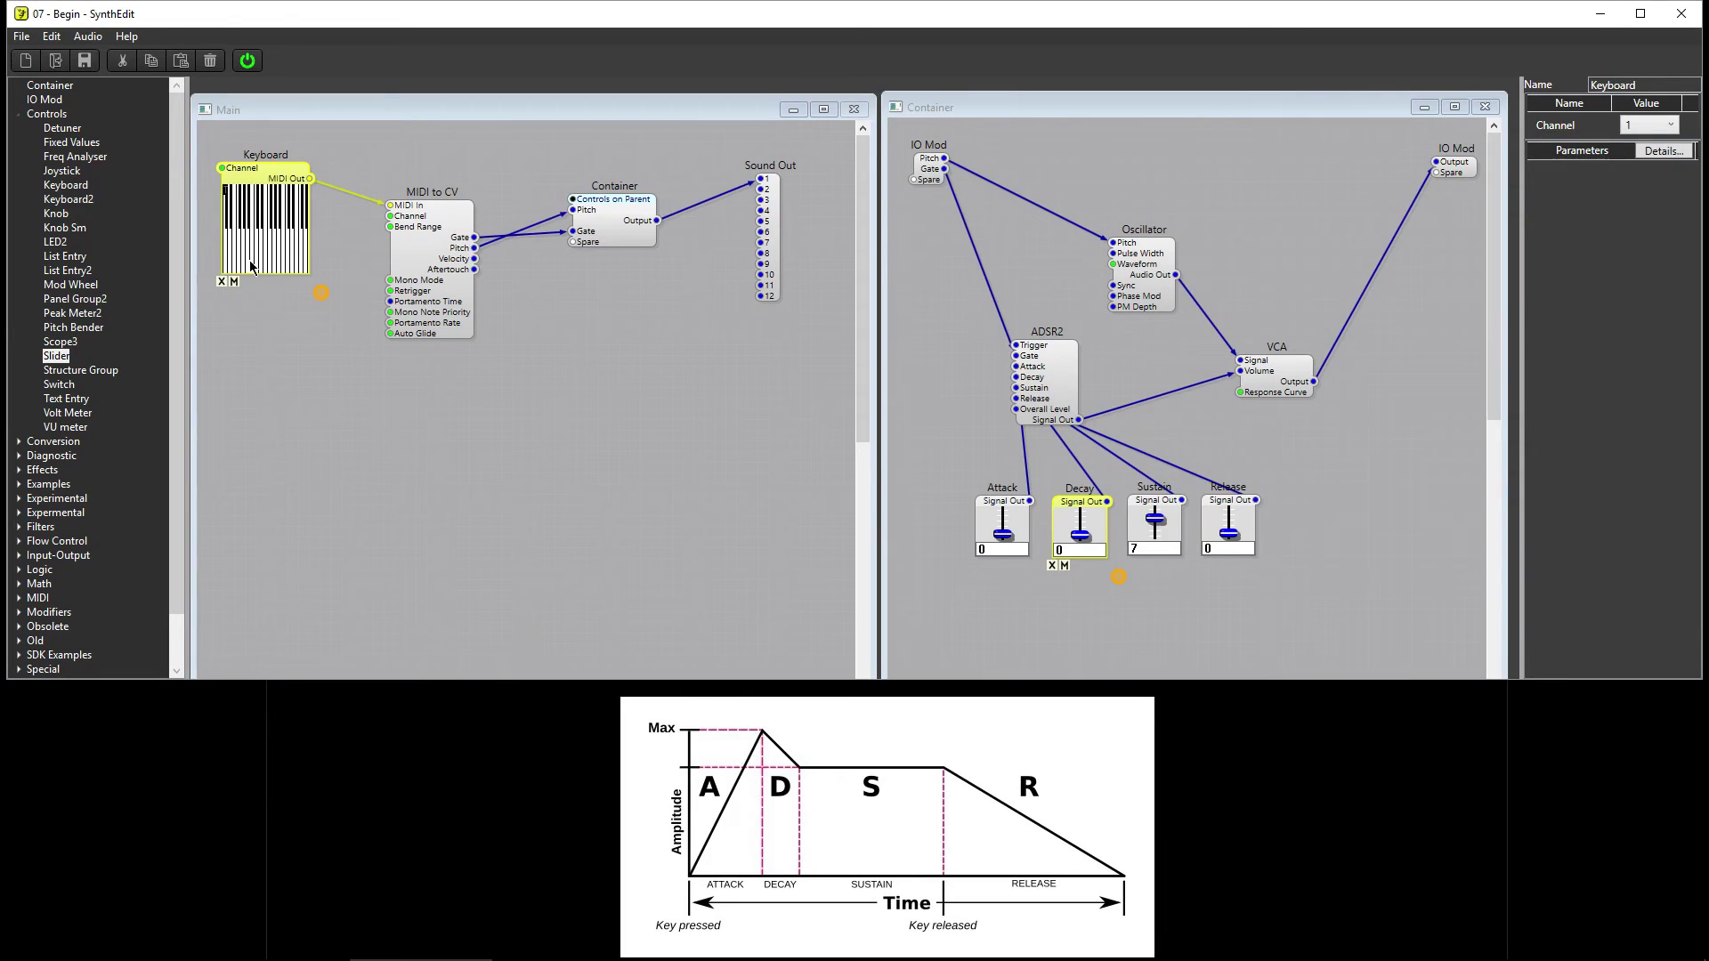
pyautogui.click(252, 266)
# Play a note, set Release to 8, then play four more notes to hear the fade-out
pyautogui.click(292, 257)
pyautogui.click(1188, 541)
pyautogui.write('8')
pyautogui.press('Return')
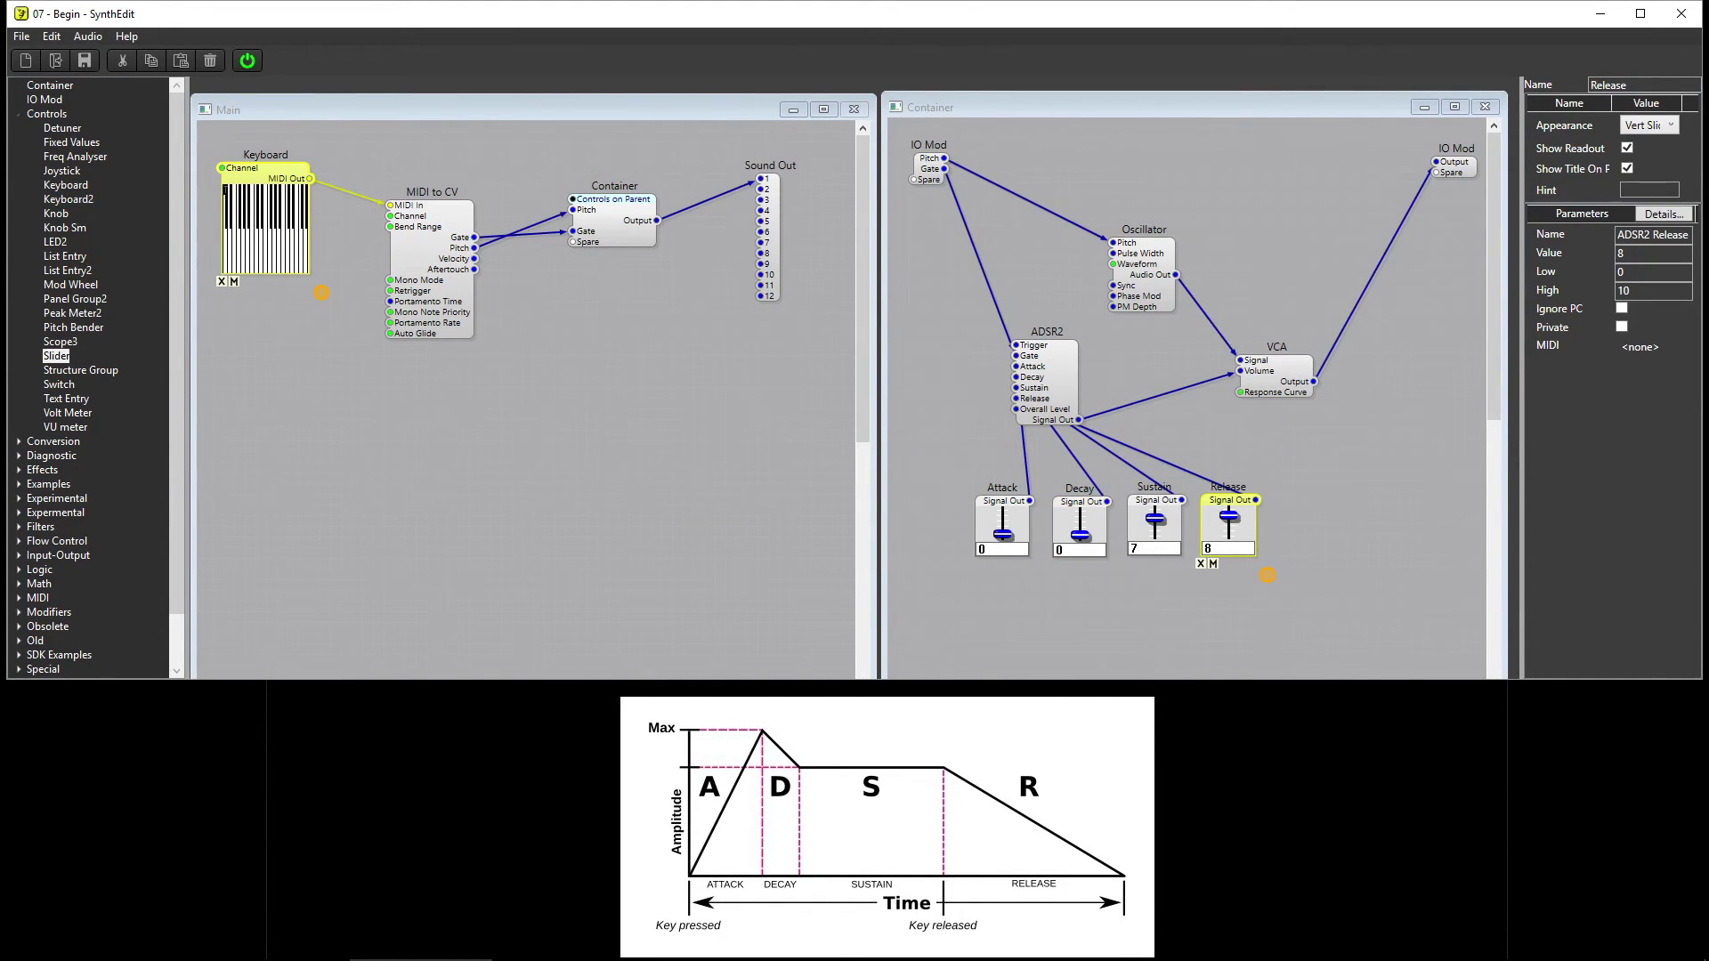
pyautogui.click(276, 261)
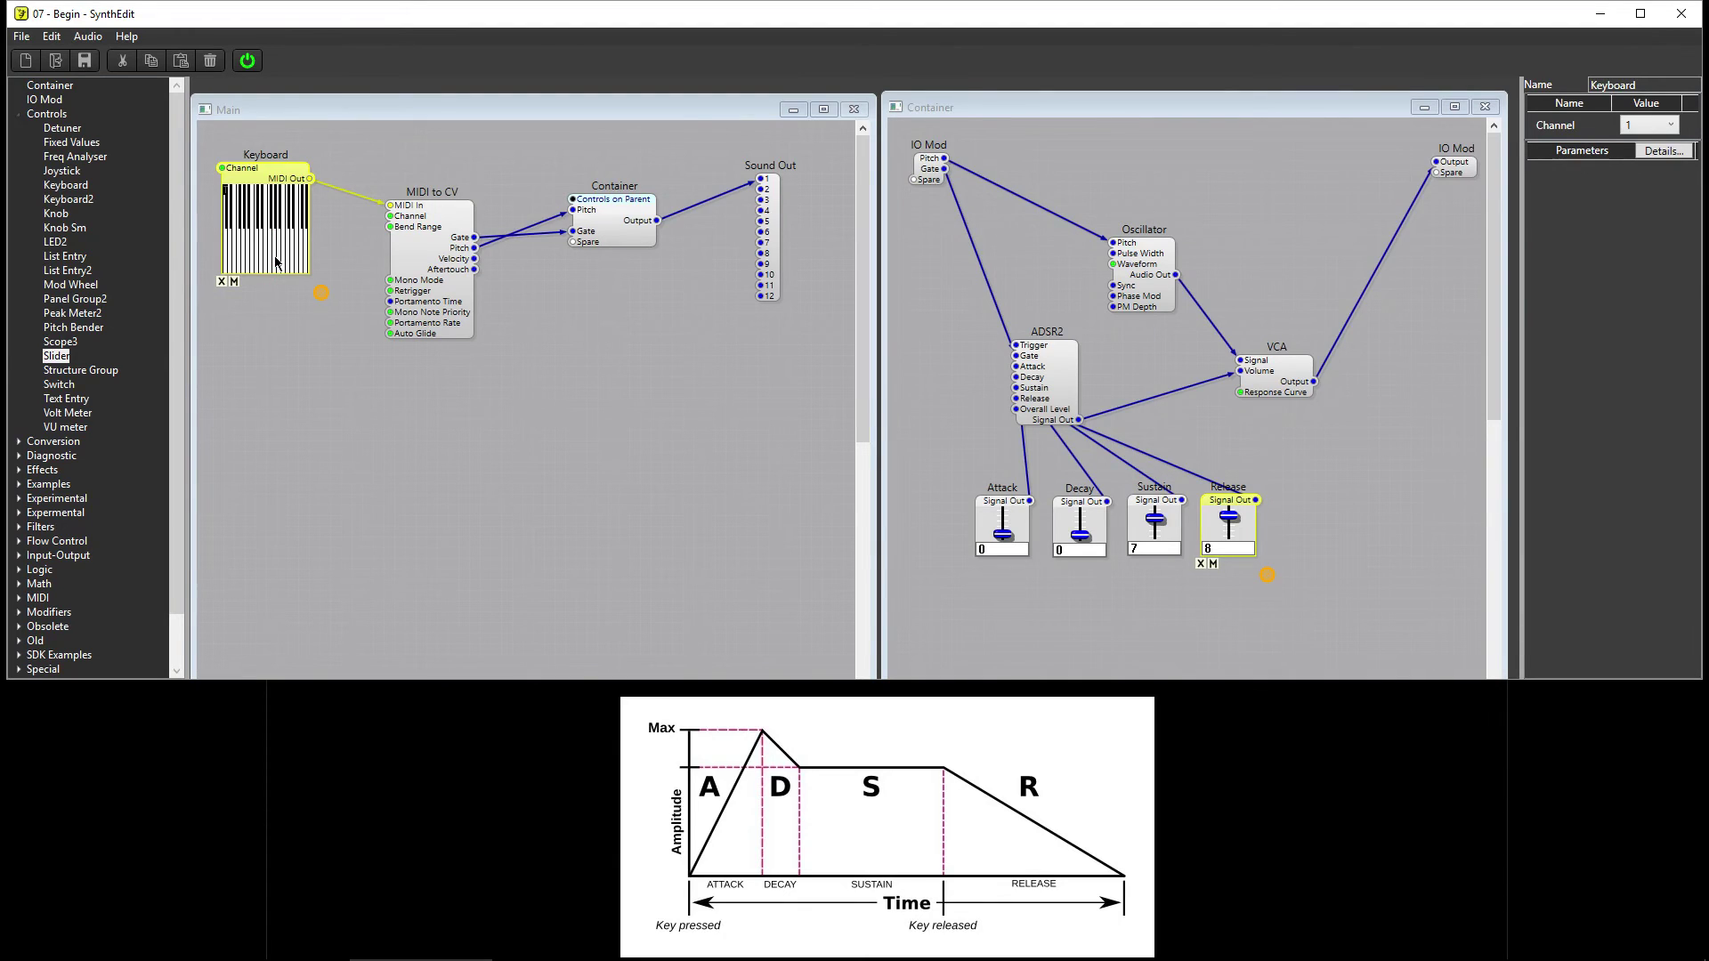
pyautogui.click(276, 261)
pyautogui.click(267, 263)
pyautogui.click(239, 267)
# Drop a new slider into the Container beside ADSR2 and name it Level
pyautogui.click(922, 431)
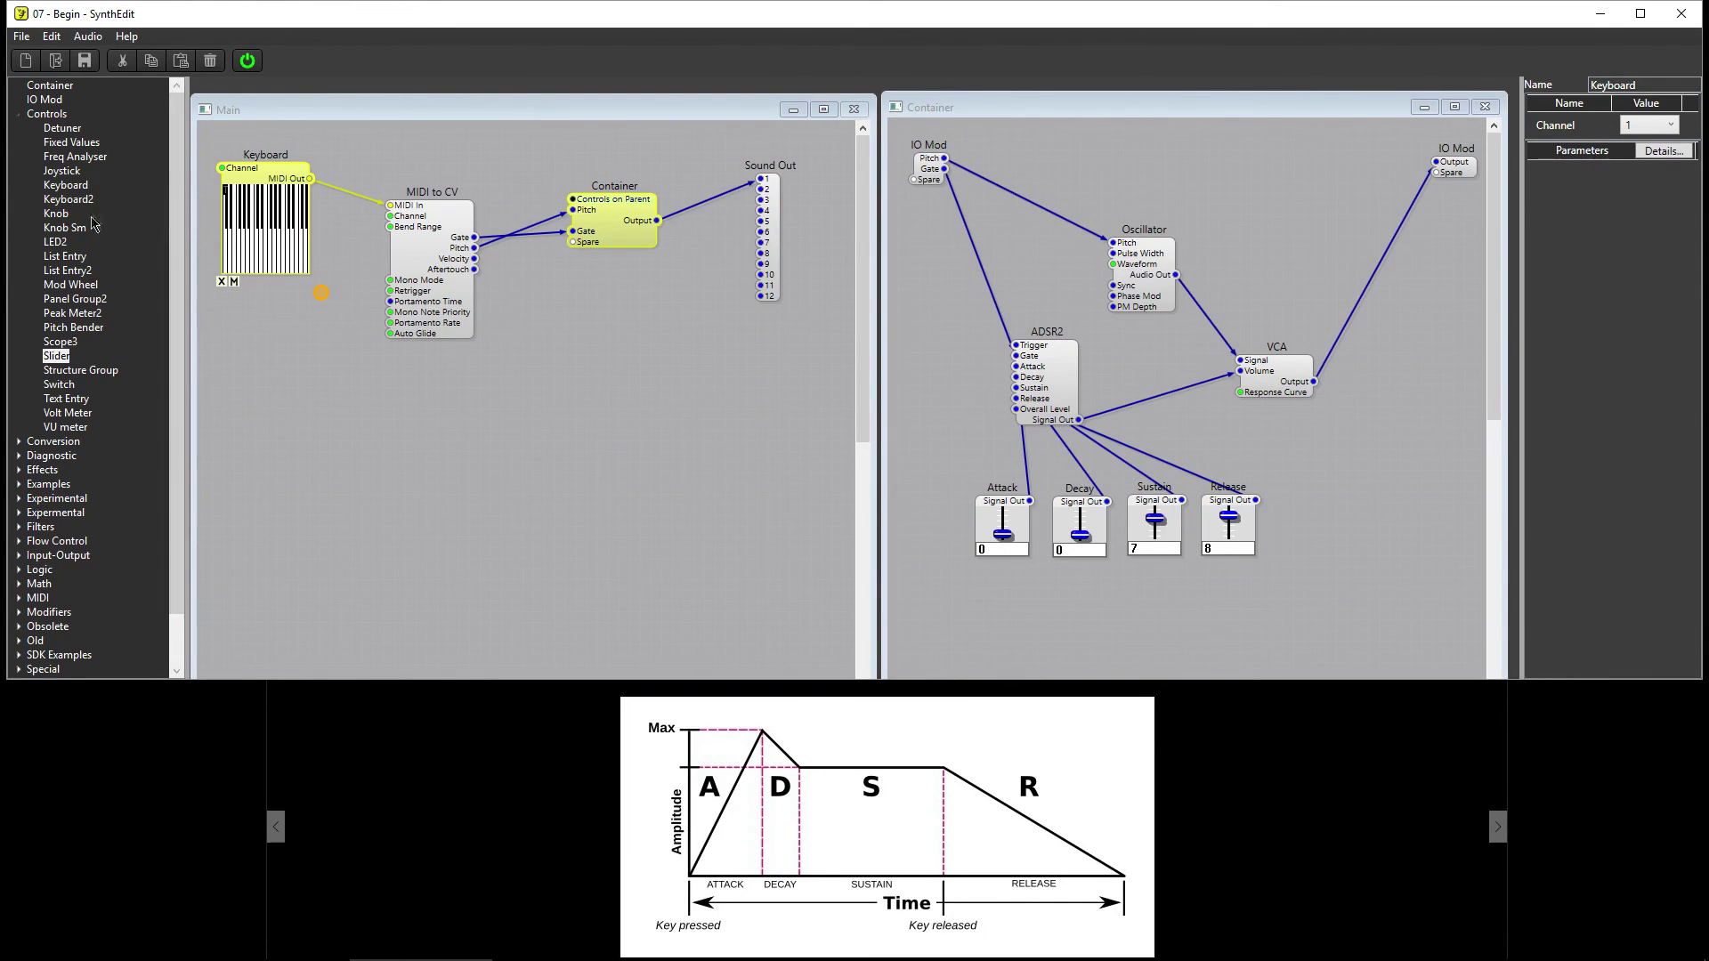
pyautogui.moveTo(56, 356); pyautogui.dragTo(1018, 410)
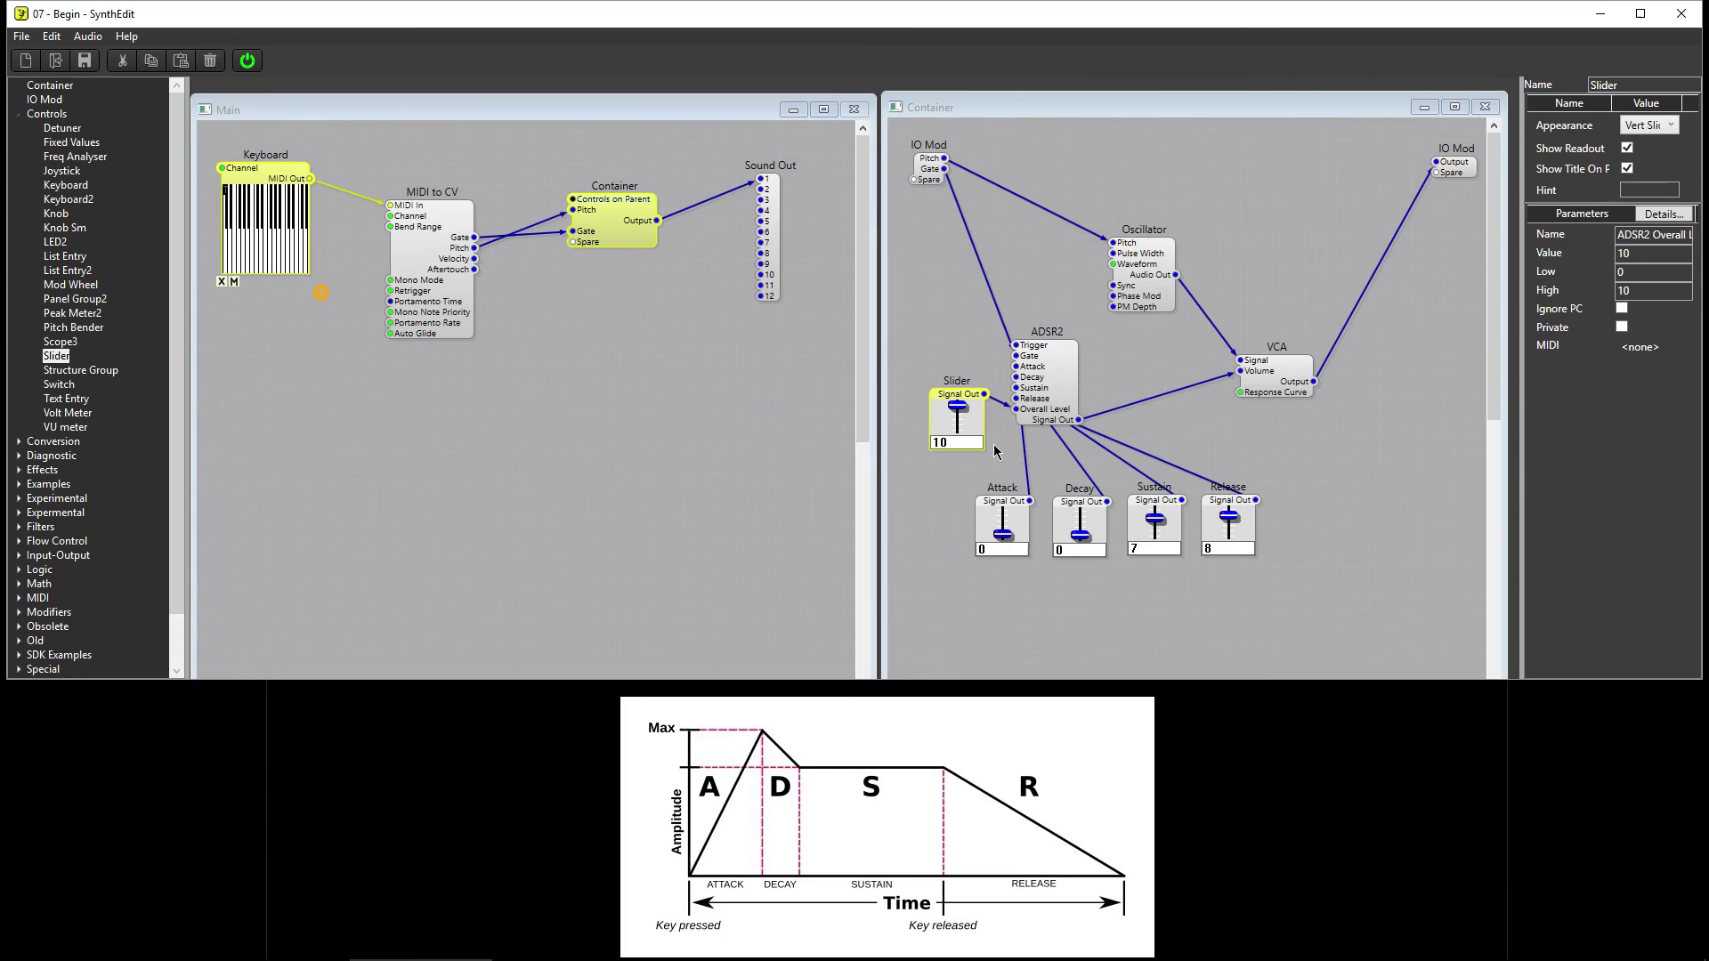
pyautogui.click(1624, 85)
pyautogui.write('Level')
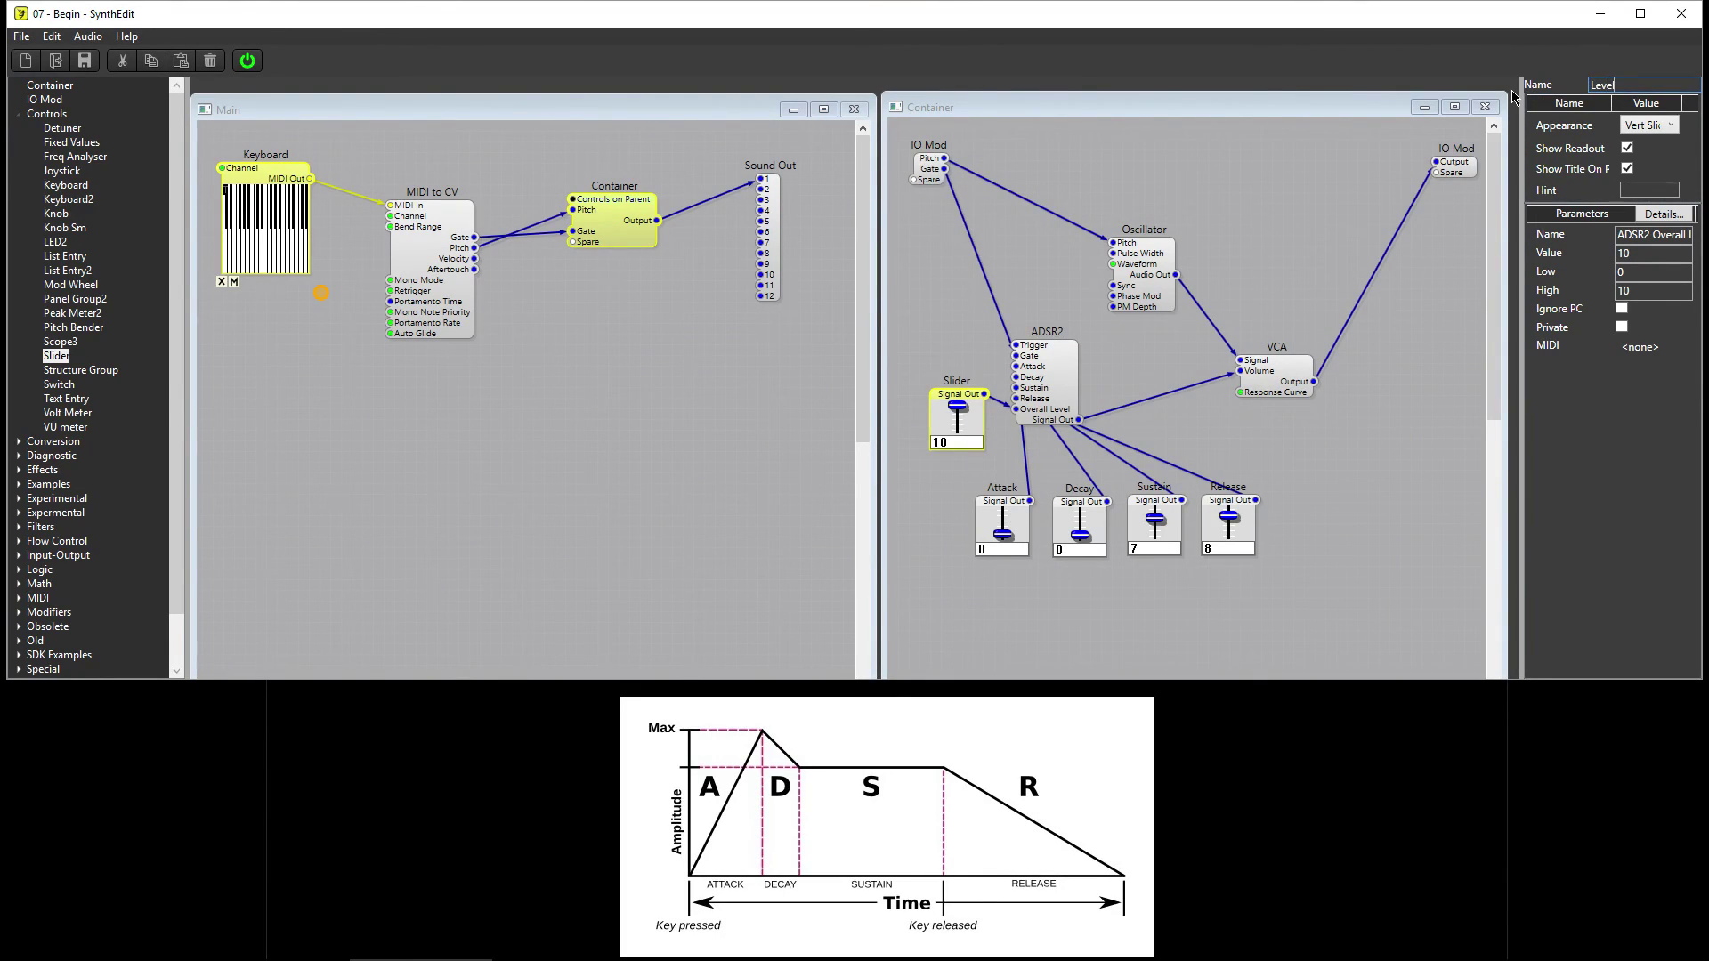
pyautogui.press('Tab')
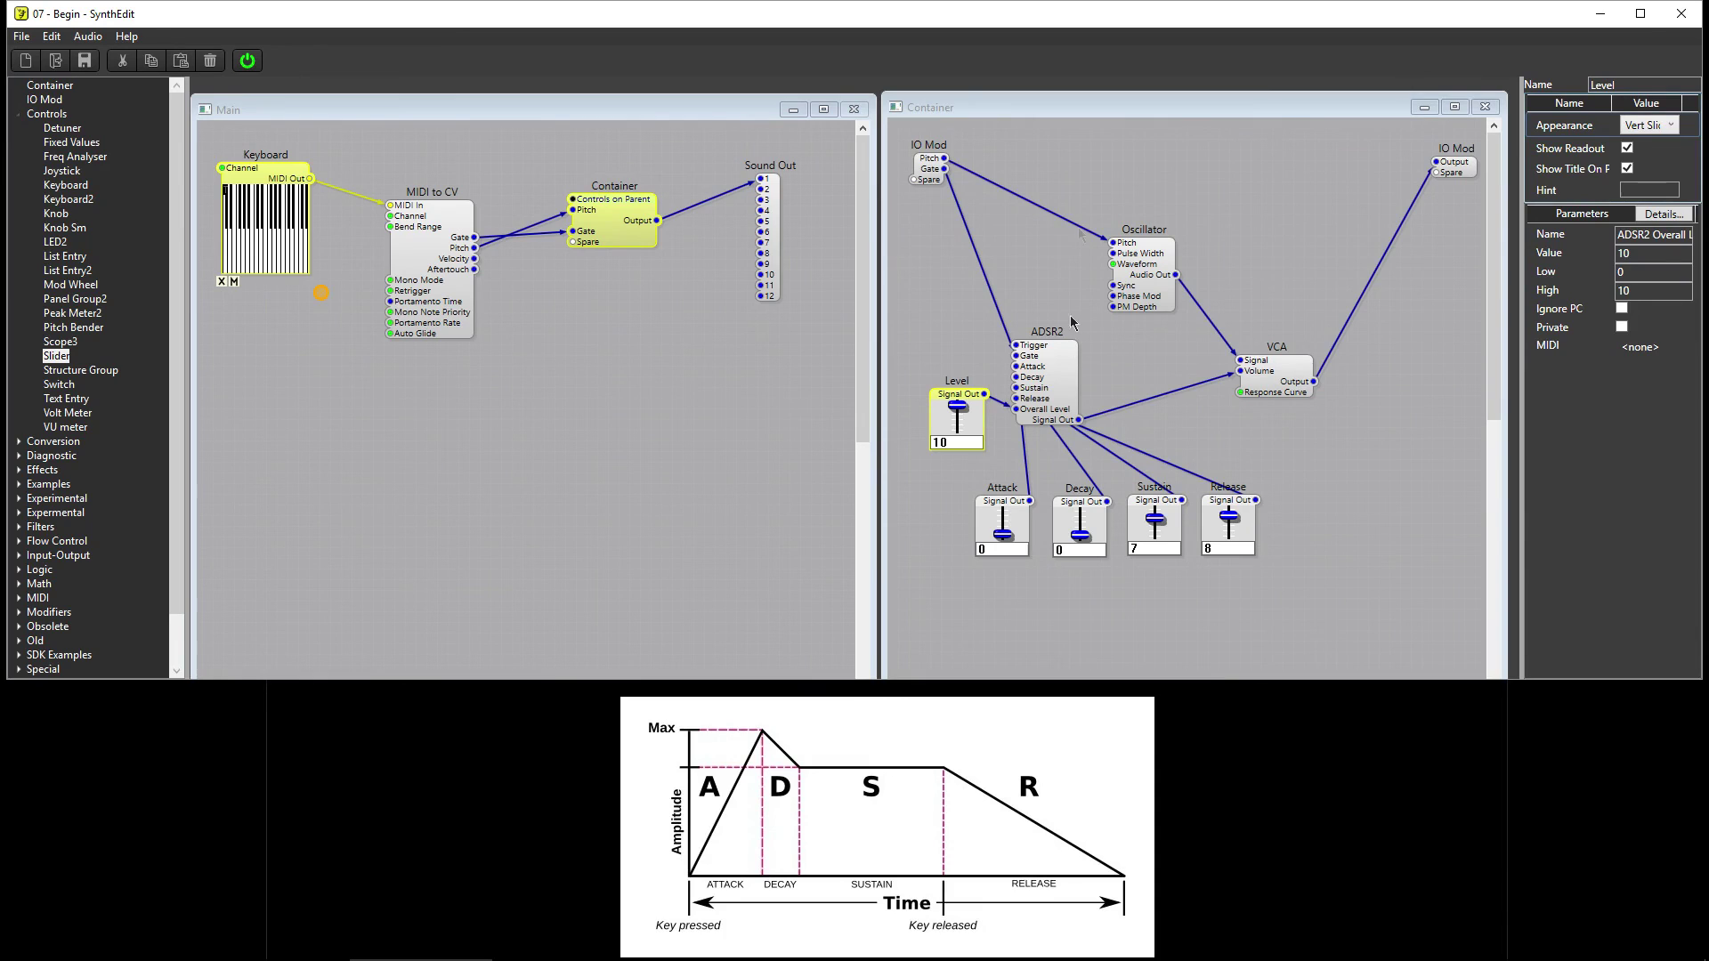